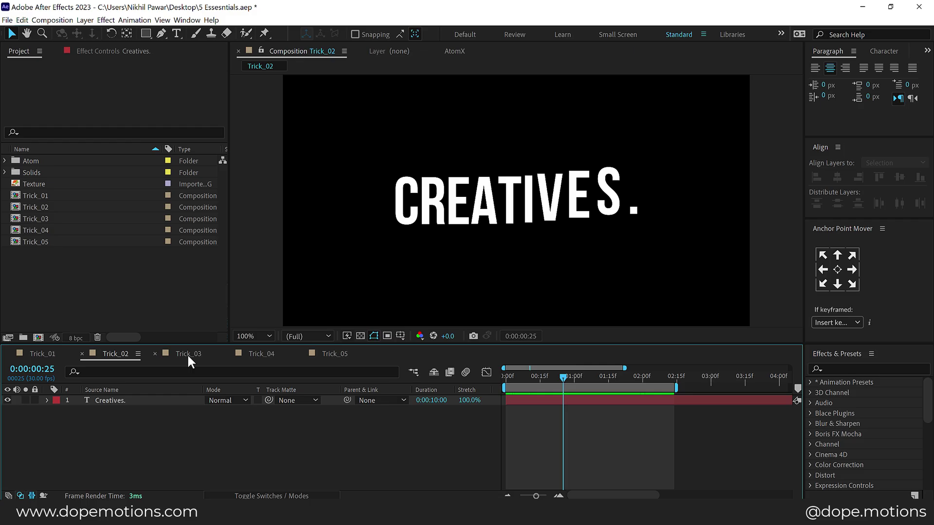
- Switch to the Trick_03 composition and dismiss the track matte choices
left_click(187, 354)
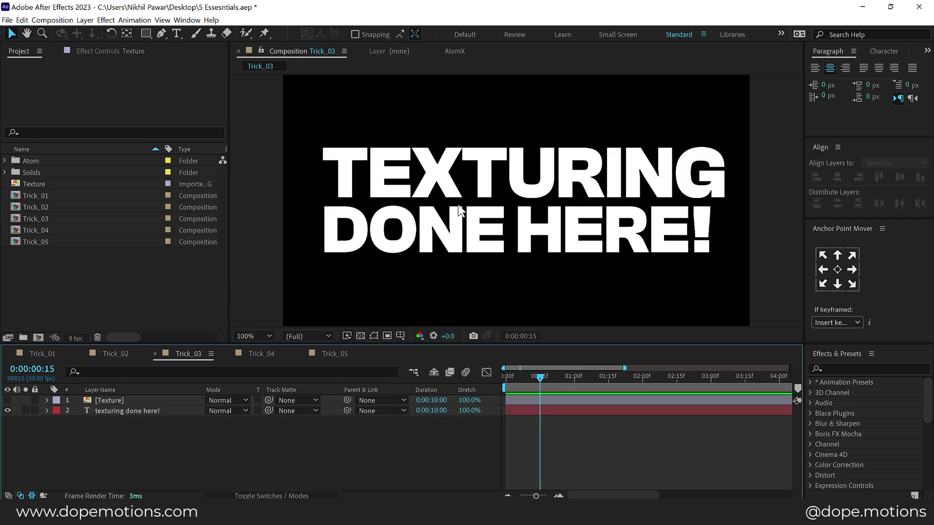
left_click(303, 434)
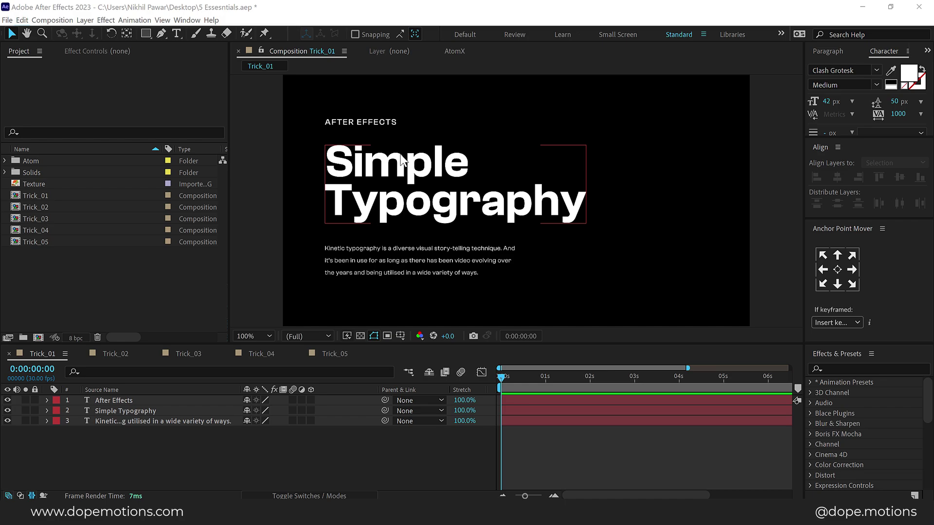
- Hide the AFTER EFFECTS label and paragraph layers and expand the Simple Typography layer
left_click(8, 400)
left_click(8, 421)
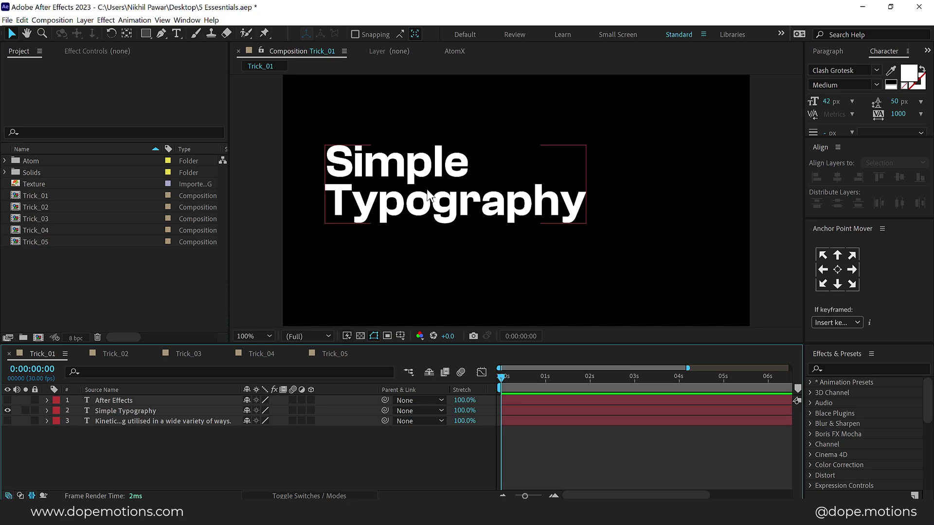
left_click(48, 410)
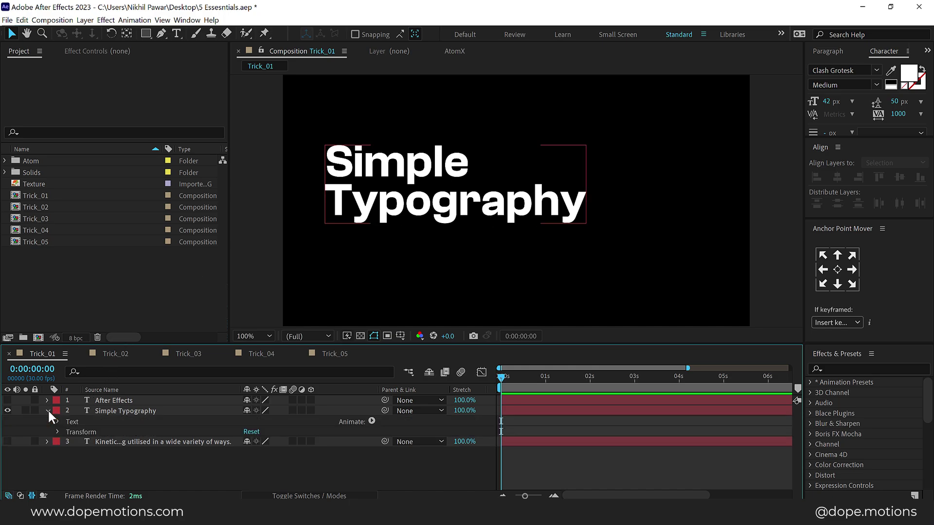
- Add a text animator to Simple Typography with Position, Opacity and Blur properties
left_click(372, 422)
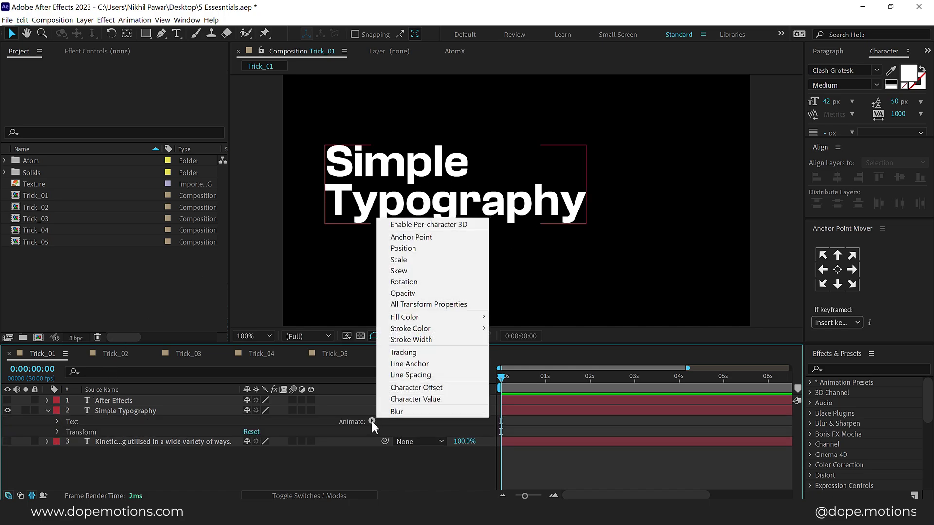
left_click(403, 248)
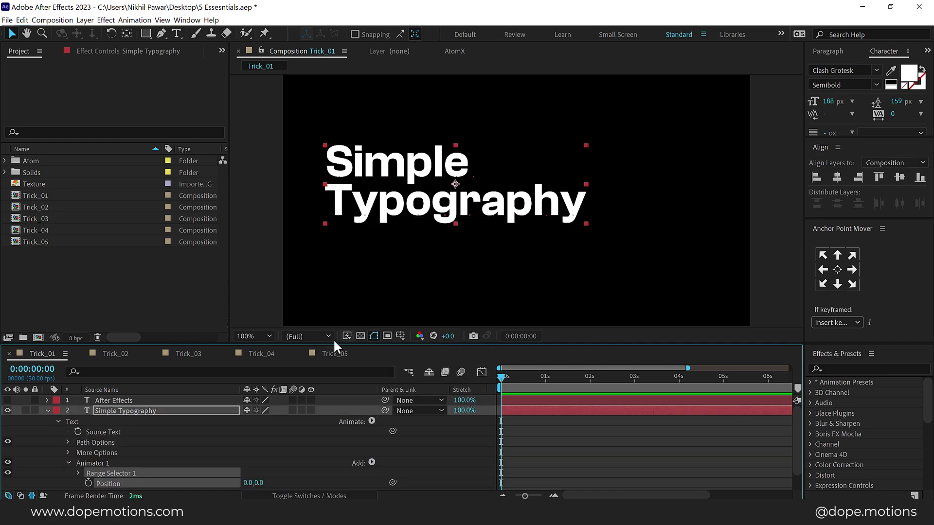
left_click(371, 462)
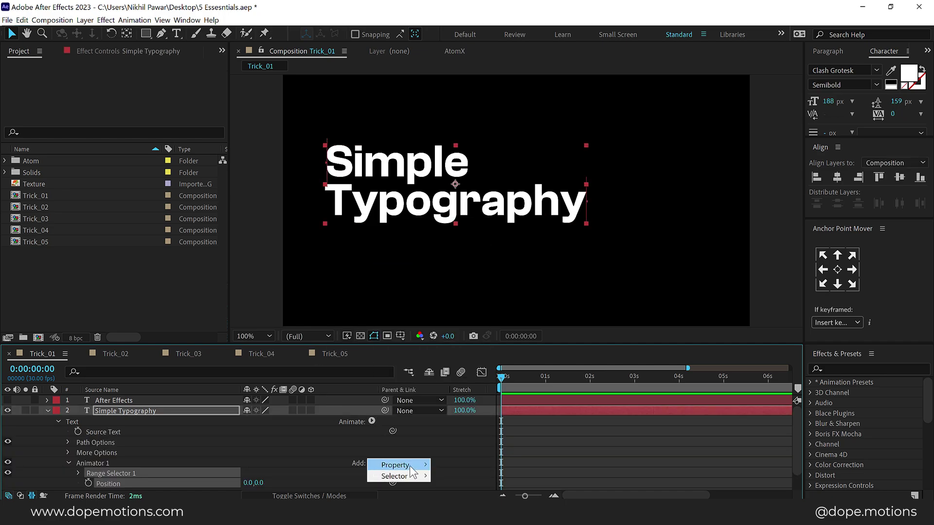
mouse_move(411, 465)
left_click(467, 346)
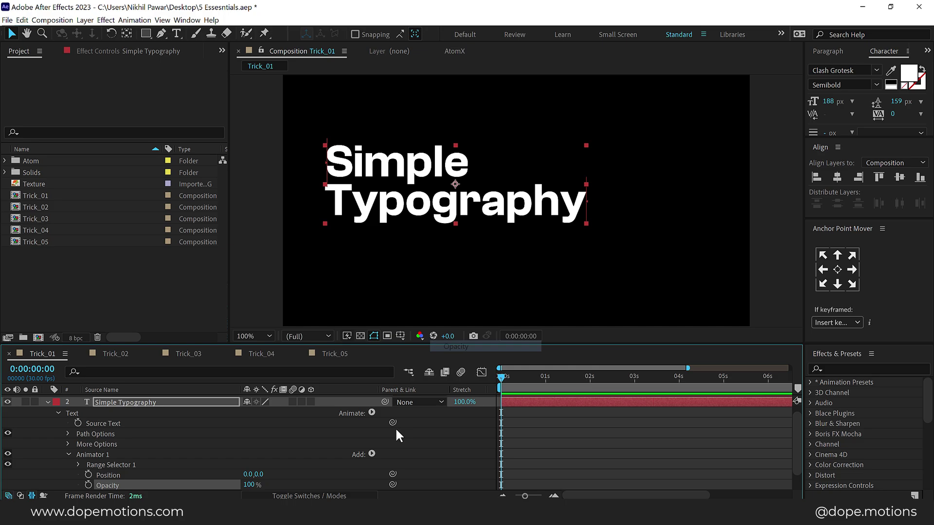
left_click(372, 453)
mouse_move(411, 458)
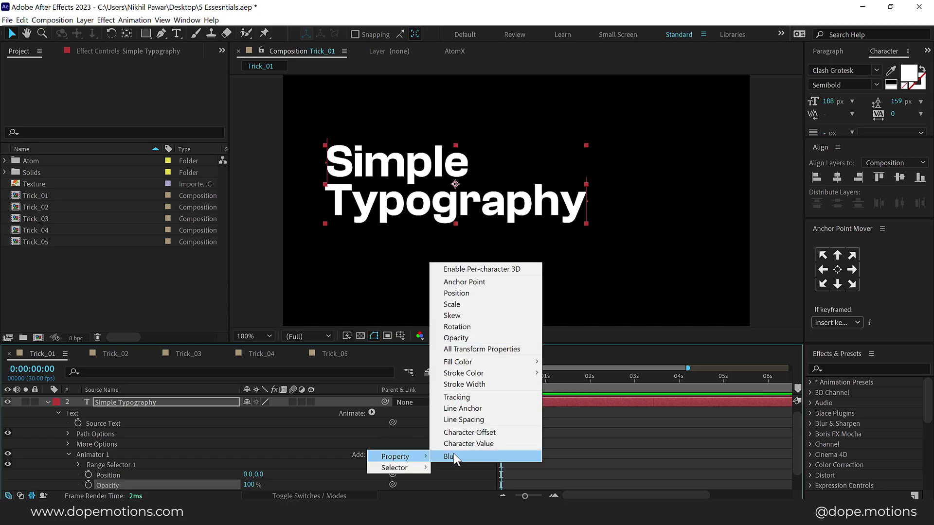
left_click(457, 458)
scroll(277, 413, "down", 2)
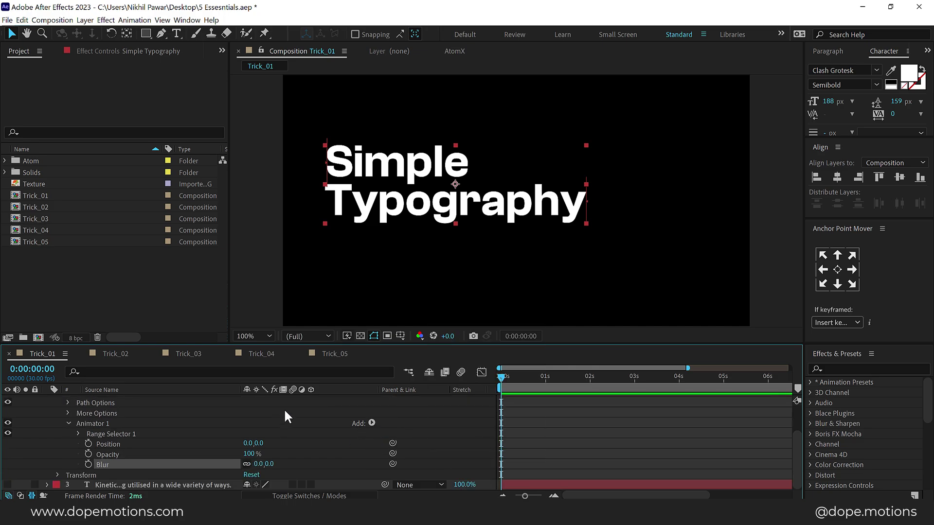
- Set the animator Position to 0,100 and Opacity to 0%
left_click_drag(254, 443, 307, 440)
left_click(262, 443)
type("1")
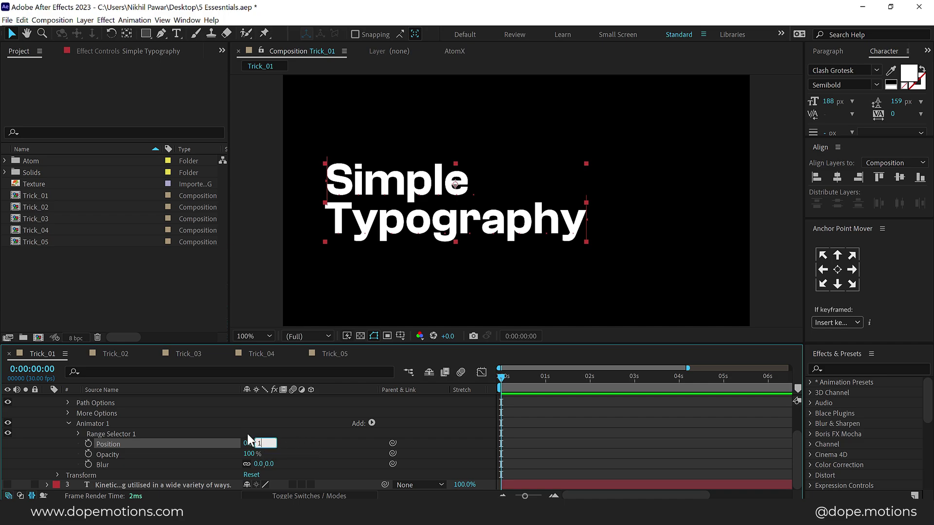
type("00")
key("Return")
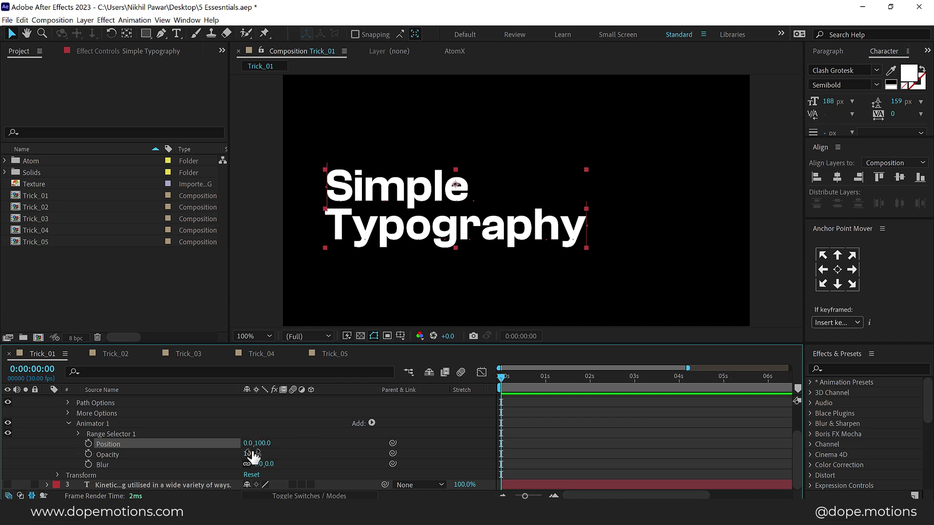
left_click_drag(253, 455, 134, 454)
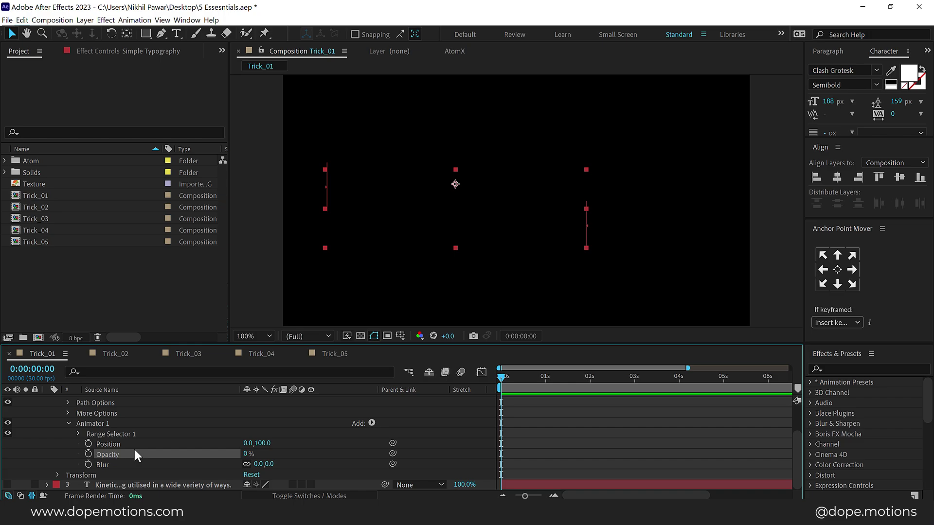
- Expand Range Selector 1, move to 1 second and scrub the Offset to reveal the text
left_click(78, 433)
scroll(167, 423, "down", 3)
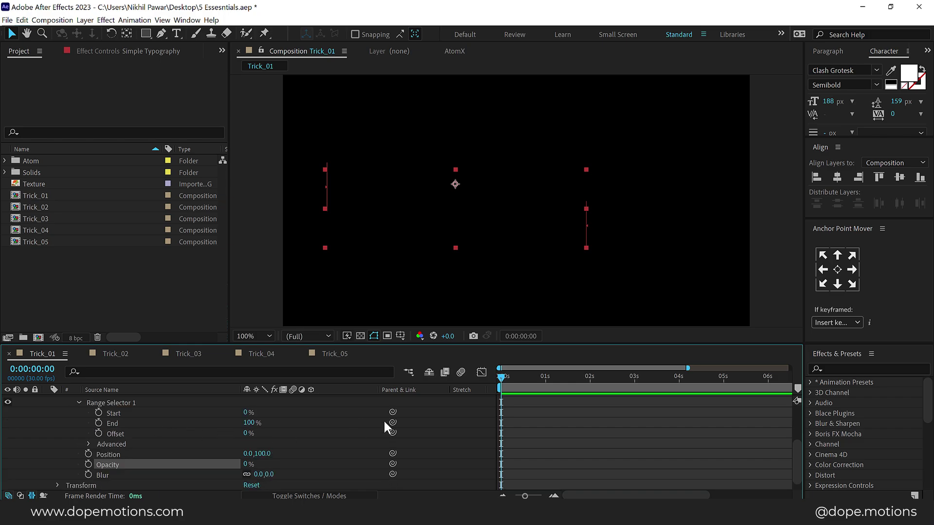
left_click_drag(501, 379, 546, 385)
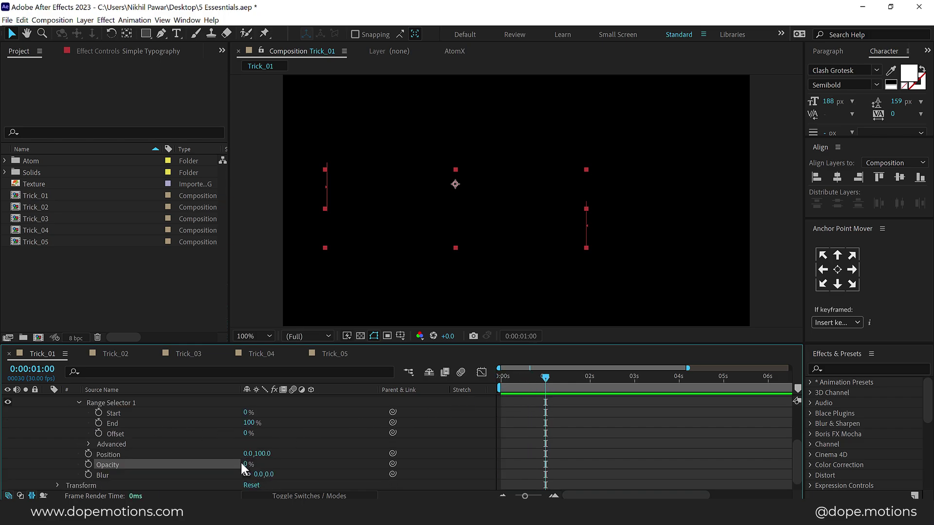
left_click_drag(247, 433, 297, 433)
- Keyframe the Offset at 100% at 1 second and about -100% at 0 seconds, then scrub to check
left_click(98, 433)
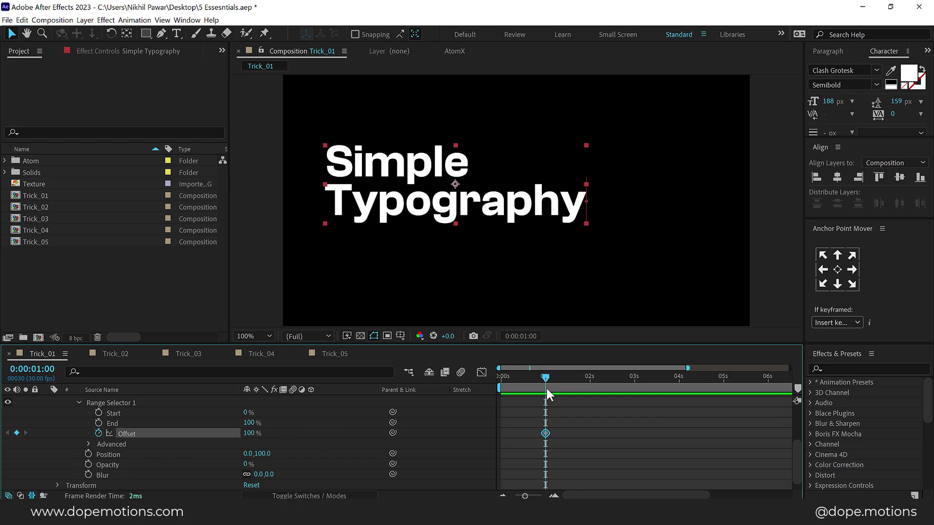
left_click_drag(546, 386, 453, 387)
left_click_drag(255, 430, 134, 436)
left_click(503, 376)
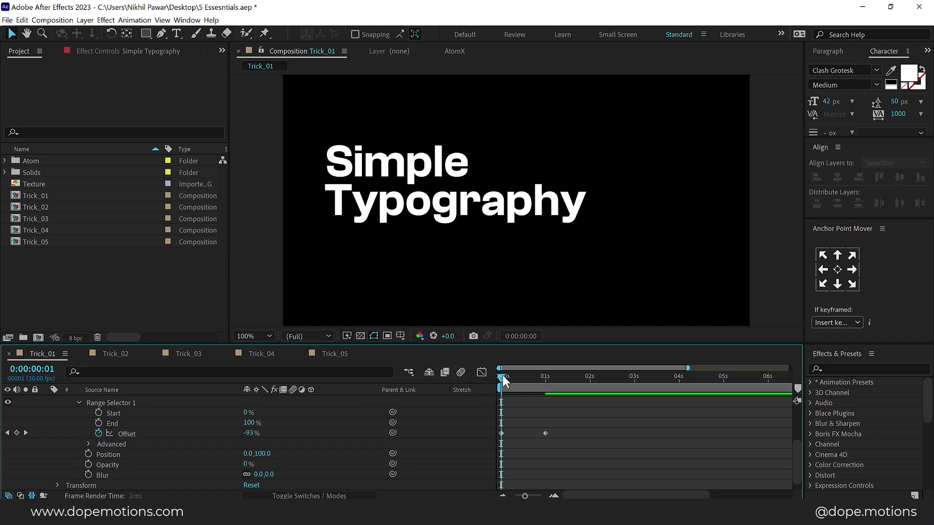
mouse_move(503, 375)
left_mouse_down()
mouse_move(561, 381)
mouse_move(494, 384)
mouse_move(527, 384)
mouse_move(507, 384)
left_mouse_up()
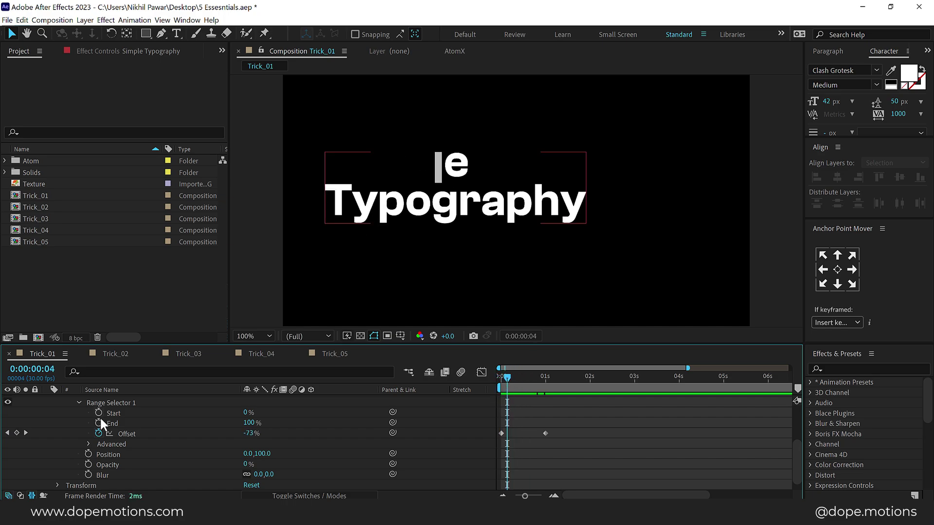
- Set the range selector's Advanced Shape to Ramp Up and preview the reveal
left_click(89, 444)
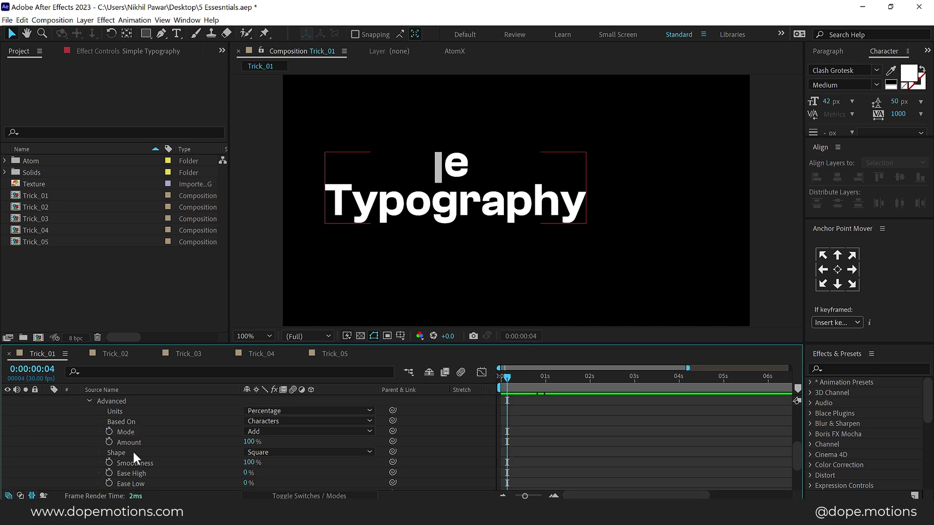
left_click(294, 452)
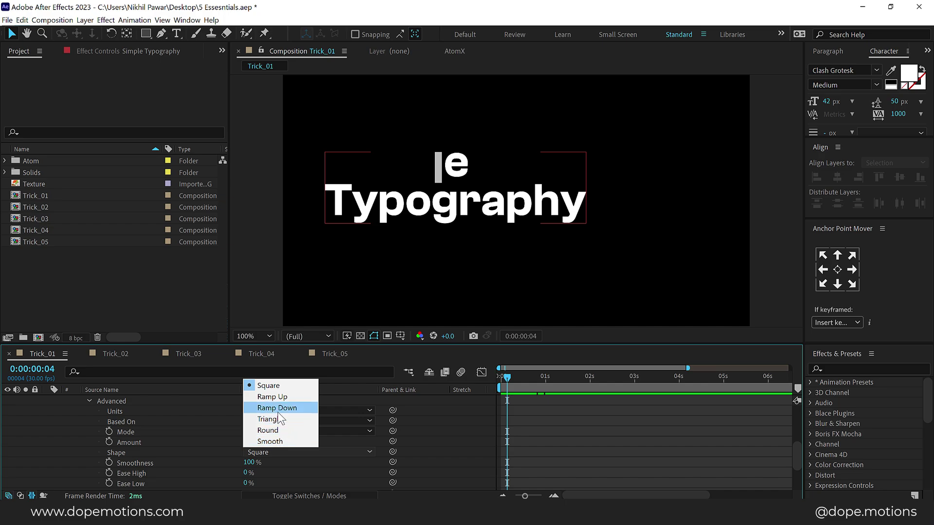
left_click(273, 397)
left_click_drag(498, 378, 586, 378)
key("space")
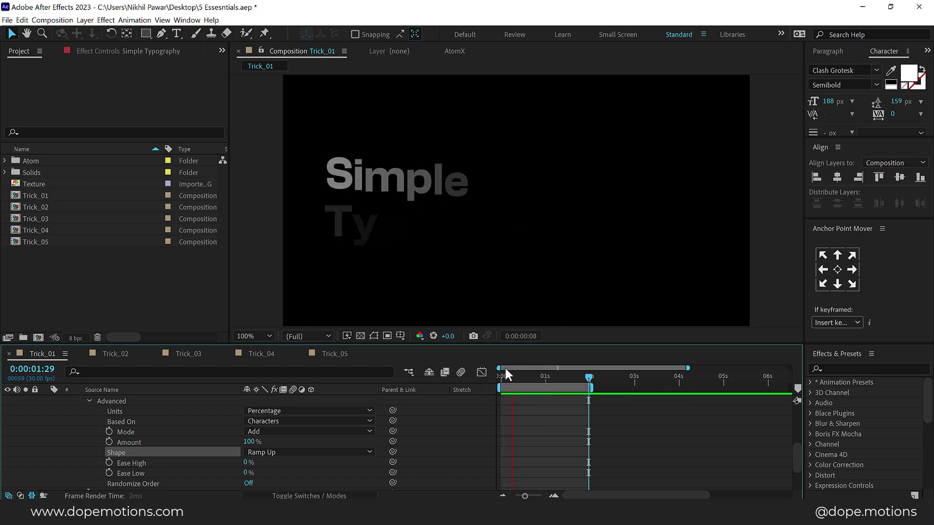
left_click(525, 376)
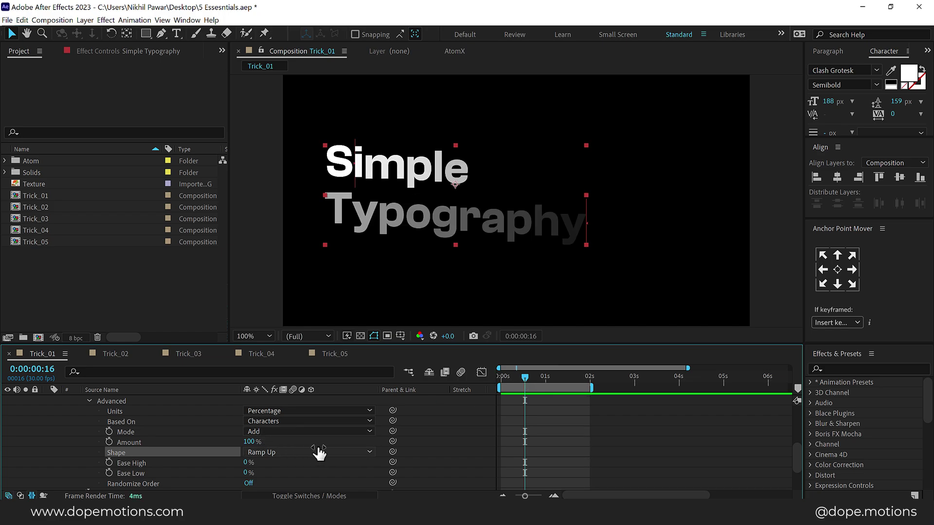
- Set Ease Low to 80% and Ease High to 10%, then replay the preview
left_click(244, 471)
type("80")
key("Return")
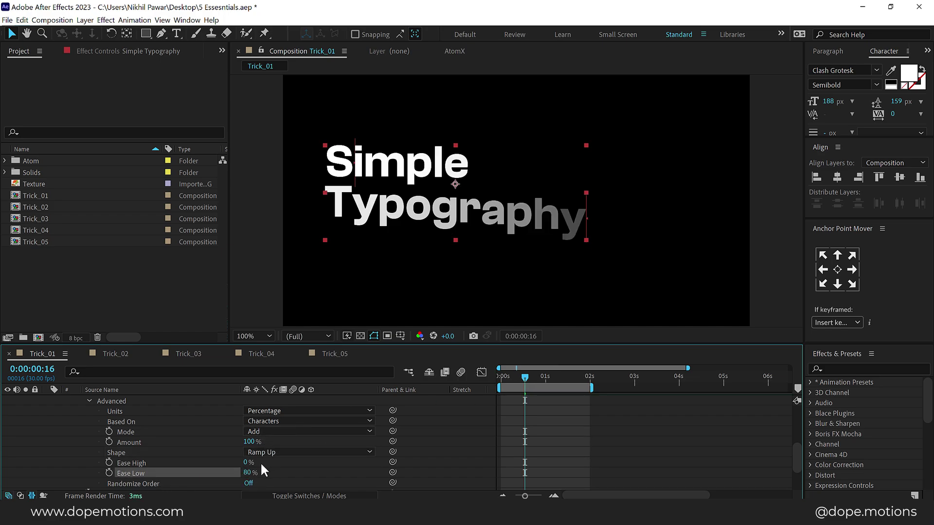
left_click(247, 463)
key("Return")
key("space")
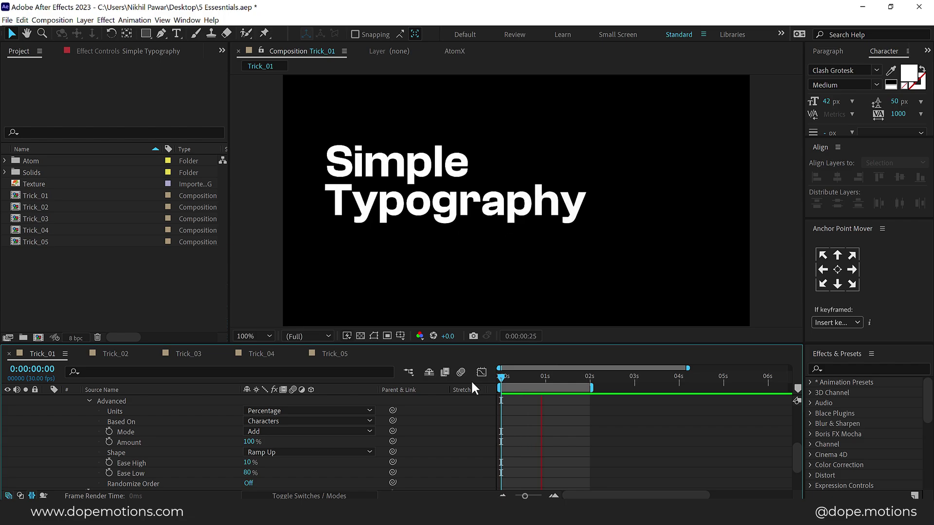
- Change the range selector's Based On to Words and preview the word-by-word reveal
left_click(537, 376)
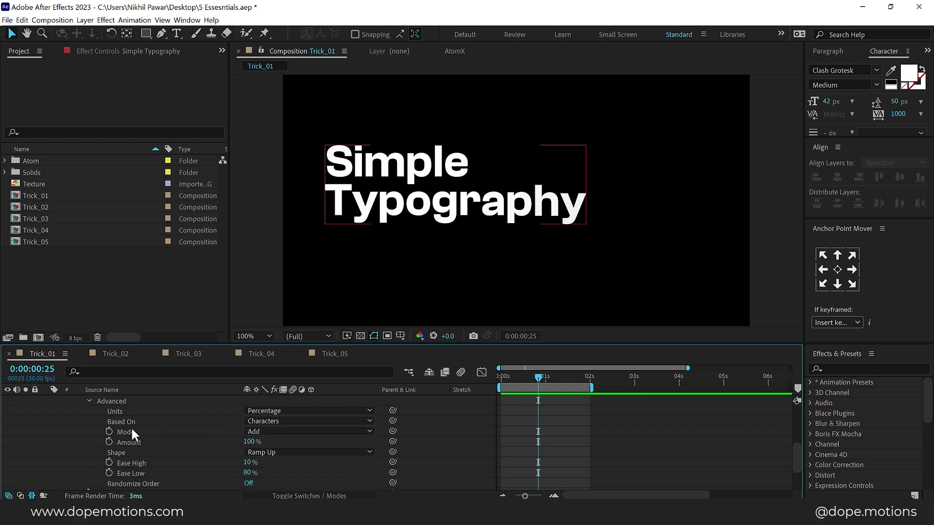
left_click(277, 422)
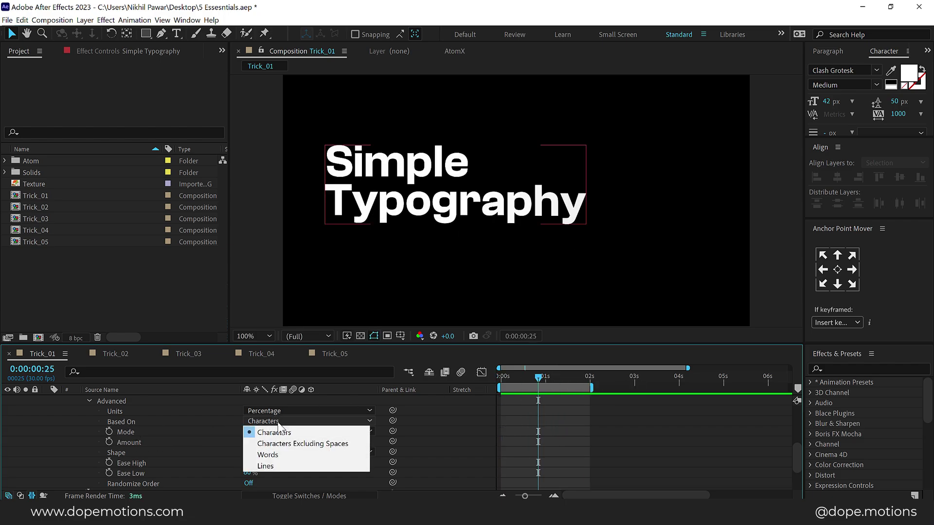
left_click(273, 455)
left_click_drag(533, 377, 466, 378)
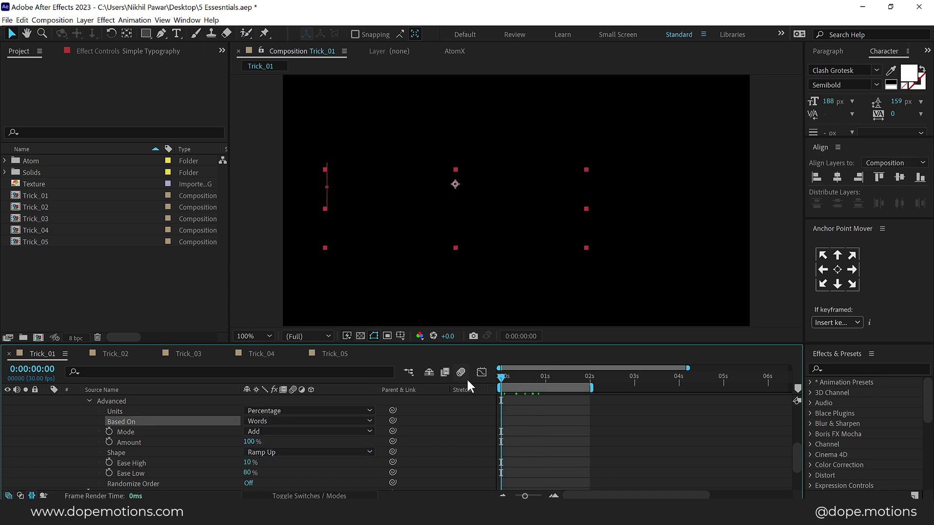
key("space")
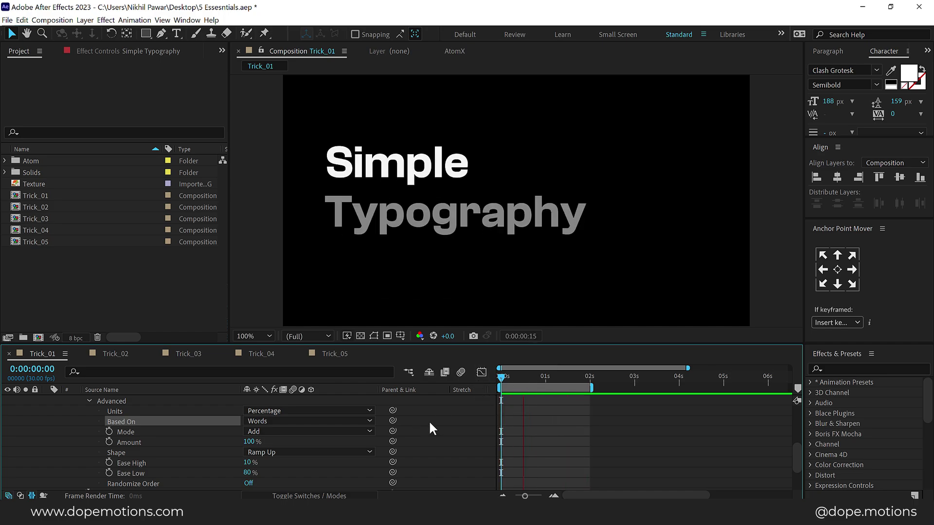
- Set the animator Blur to 20, raise it to 30,30, and preview the reveal
scroll(127, 460, "down", 3)
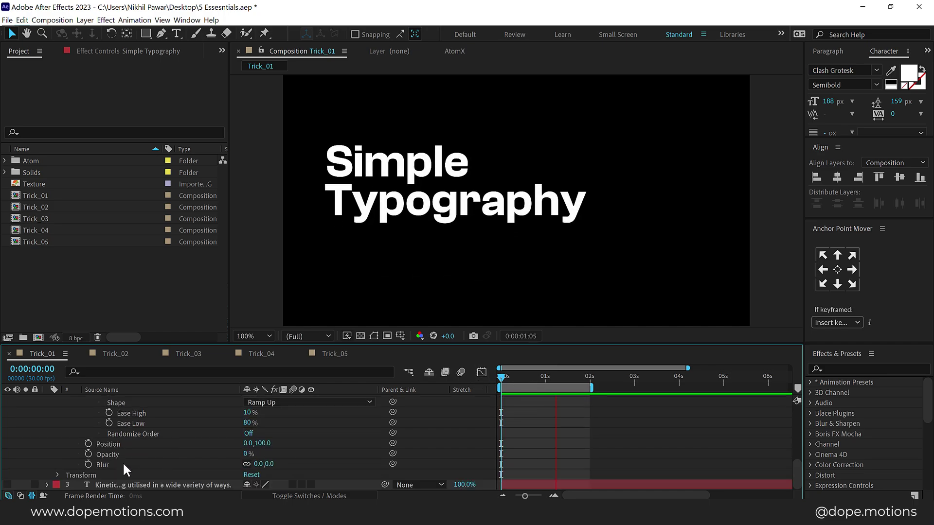
left_click(269, 464)
type("20")
left_click(315, 436)
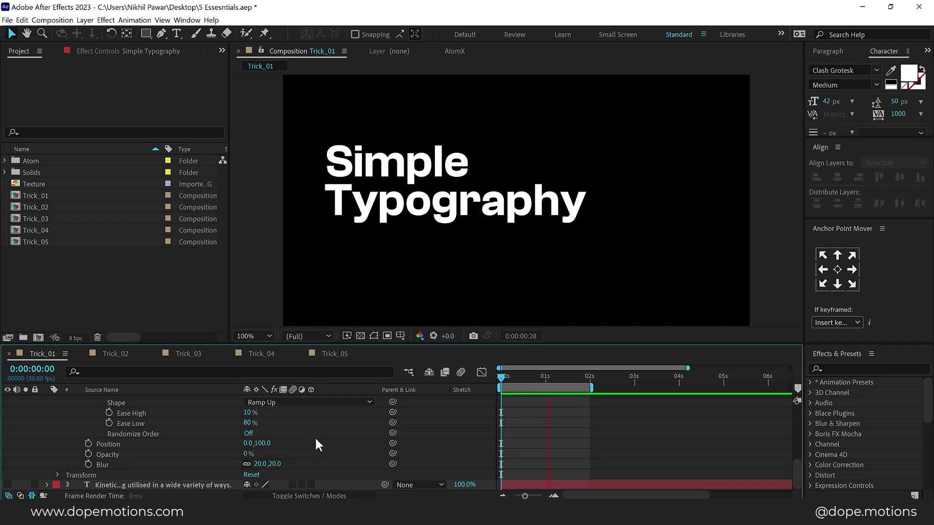
left_click_drag(509, 375, 533, 377)
left_click_drag(266, 463, 280, 462)
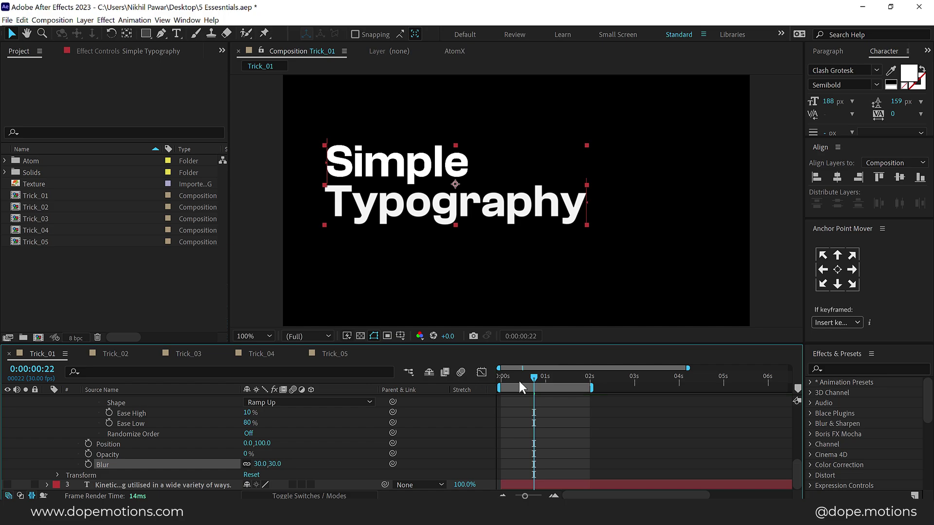
key("space")
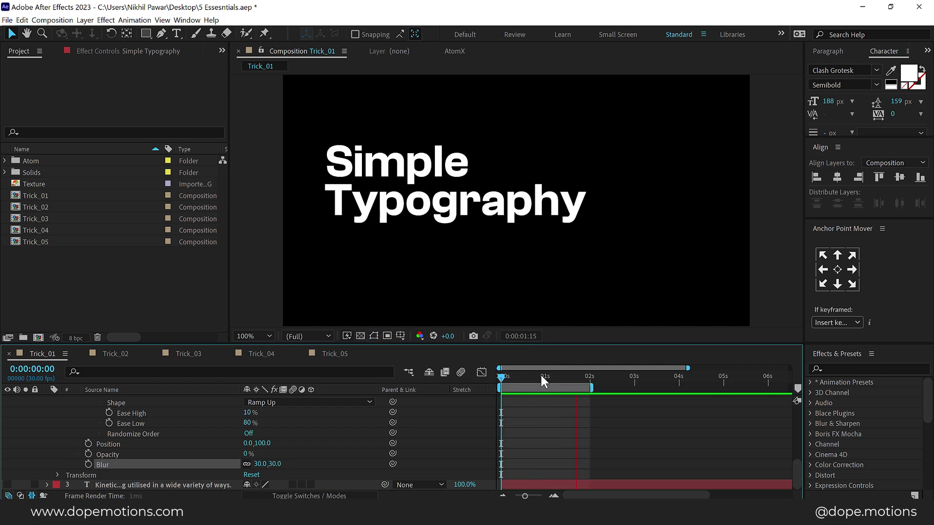
key("space")
scroll(71, 426, "up", 5)
- Collapse Simple Typography, unhide the AFTER EFFECTS label and paragraph, and preview all three layers
left_click(70, 423)
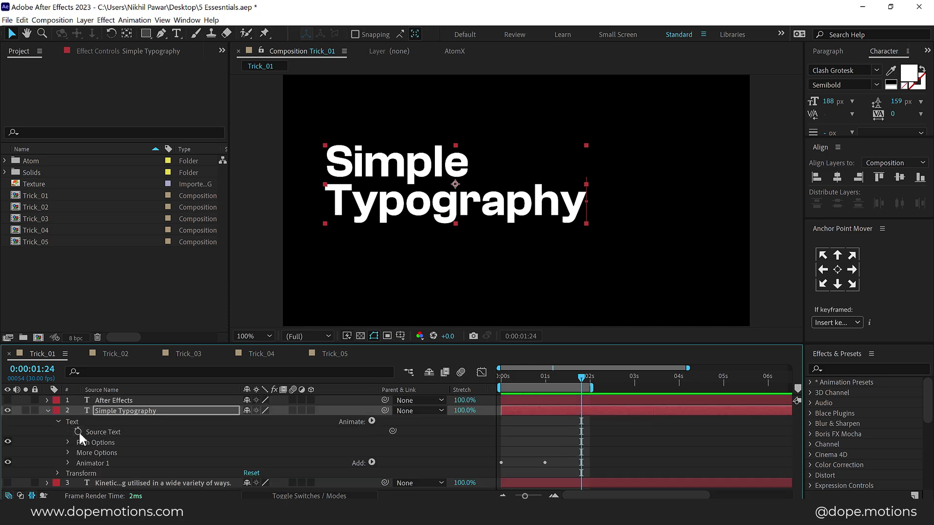
left_click(95, 464)
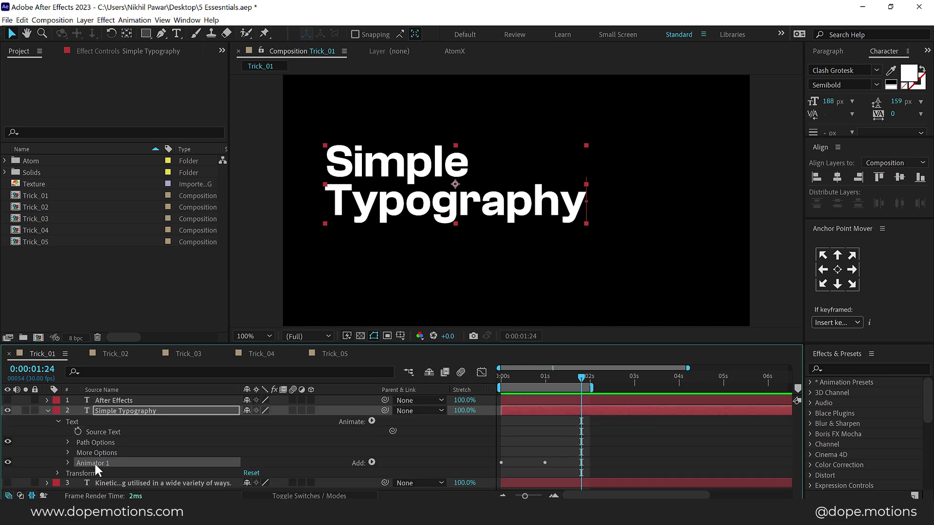
left_click(47, 410)
left_click_drag(565, 378, 478, 385)
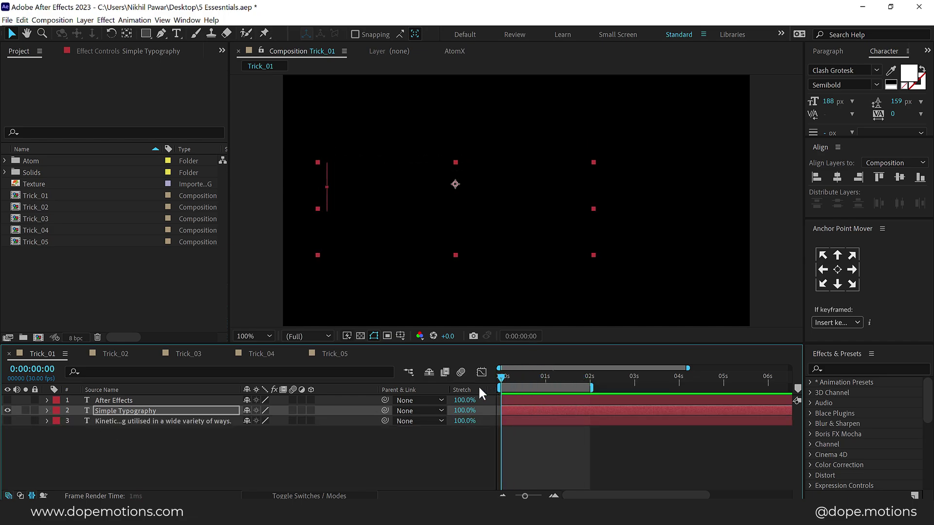
left_click(8, 399)
left_click(8, 421)
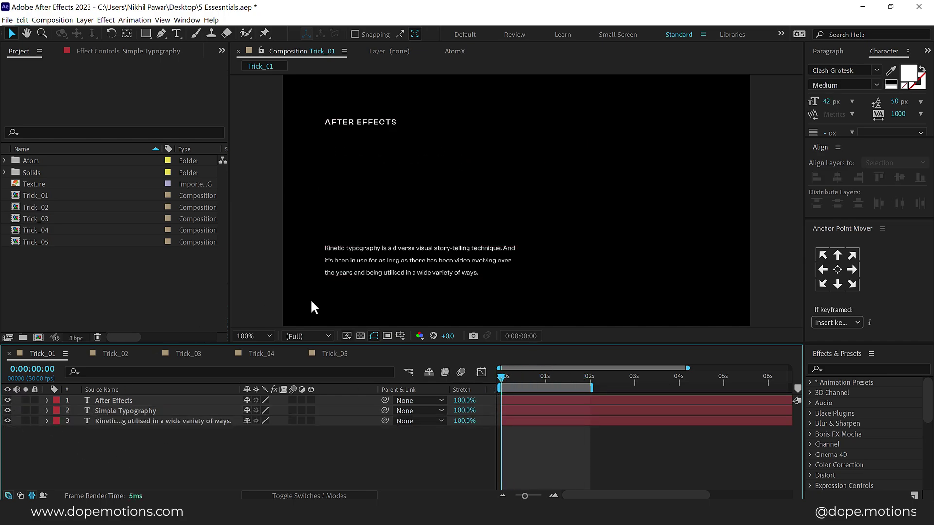
left_click(111, 400)
left_click(111, 421, "ctrl")
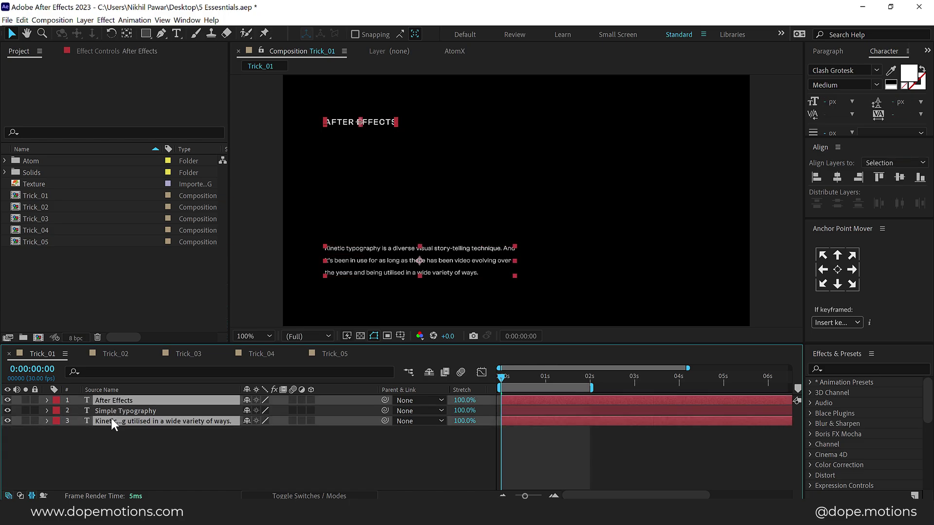
left_click(522, 453)
key("space")
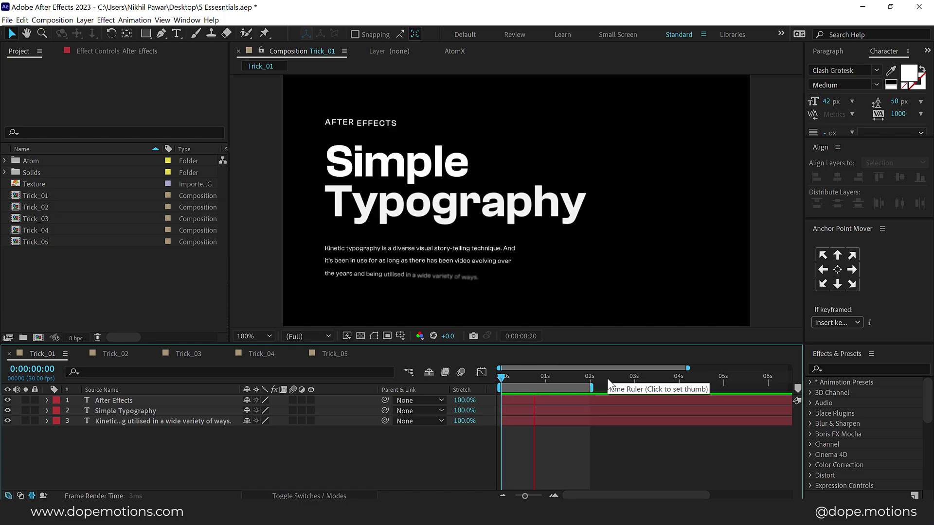
left_click(525, 377)
left_click_drag(527, 375, 528, 376)
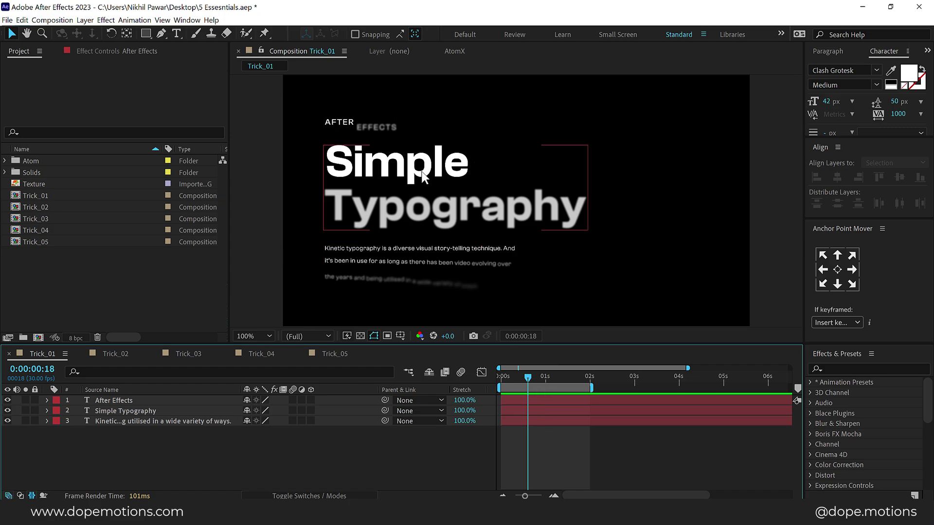
- Expand the paragraph layer's Text > Animator 1 > Range Selector 1 settings
left_click(115, 420)
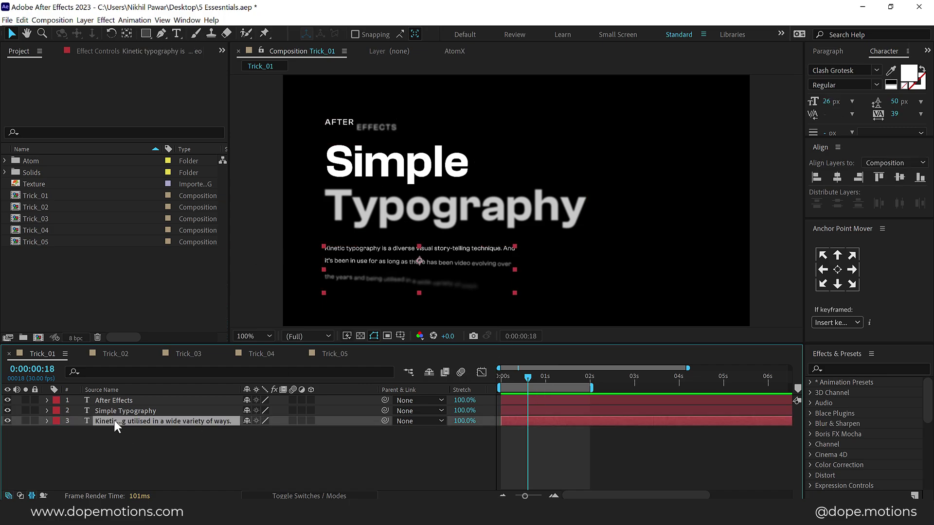
left_click(47, 421)
left_click(58, 432)
left_click(67, 473)
scroll(113, 453, "down", 2)
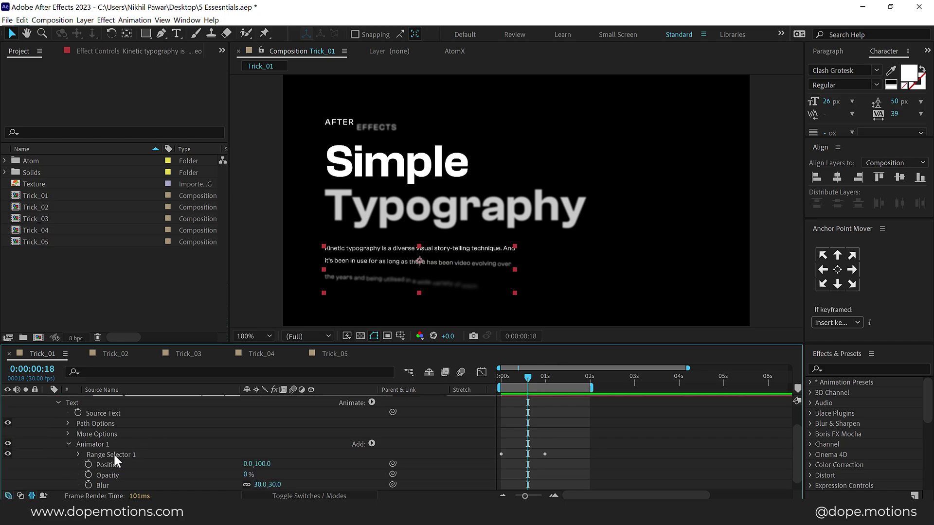
left_click(78, 450)
scroll(113, 454, "down", 2)
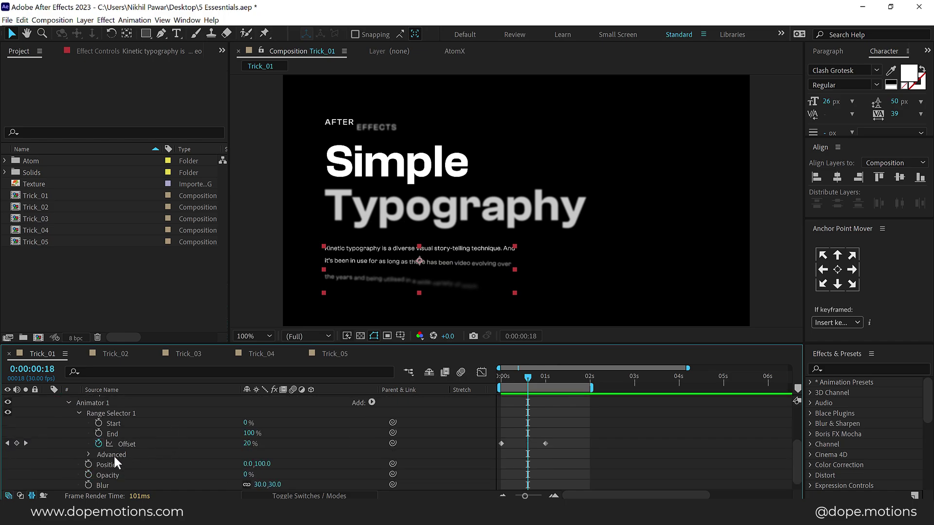
- Set the paragraph range selector's Based On to Lines and preview the line-by-line reveal
left_click(88, 454)
scroll(173, 424, "down", 3)
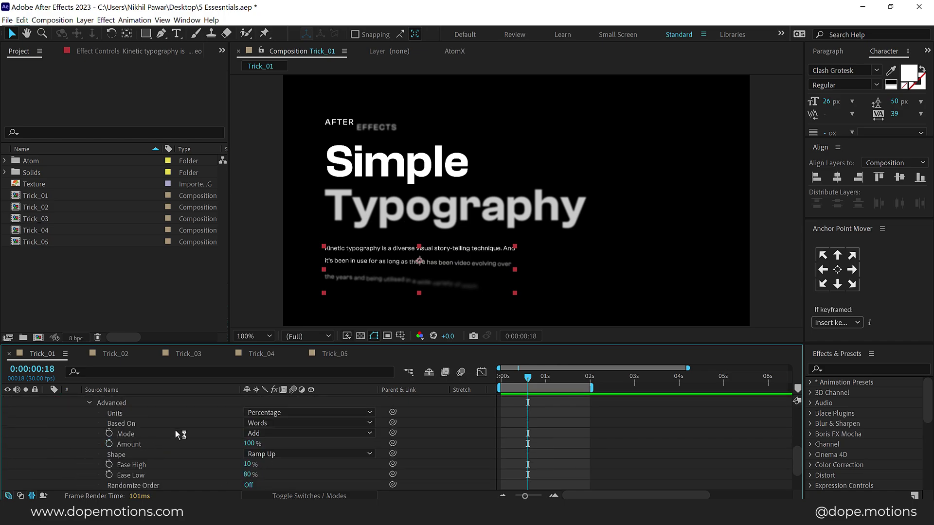
left_click(278, 428)
left_click(271, 469)
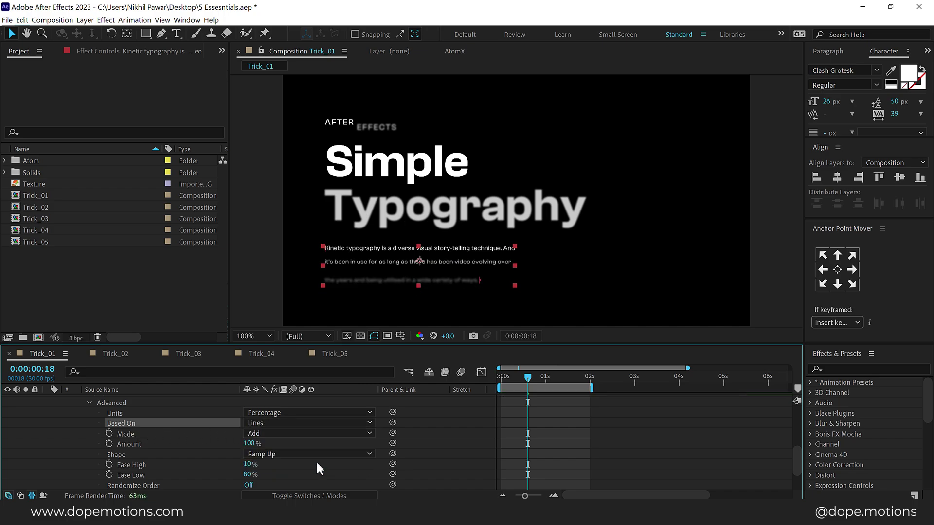
left_click_drag(512, 377, 488, 377)
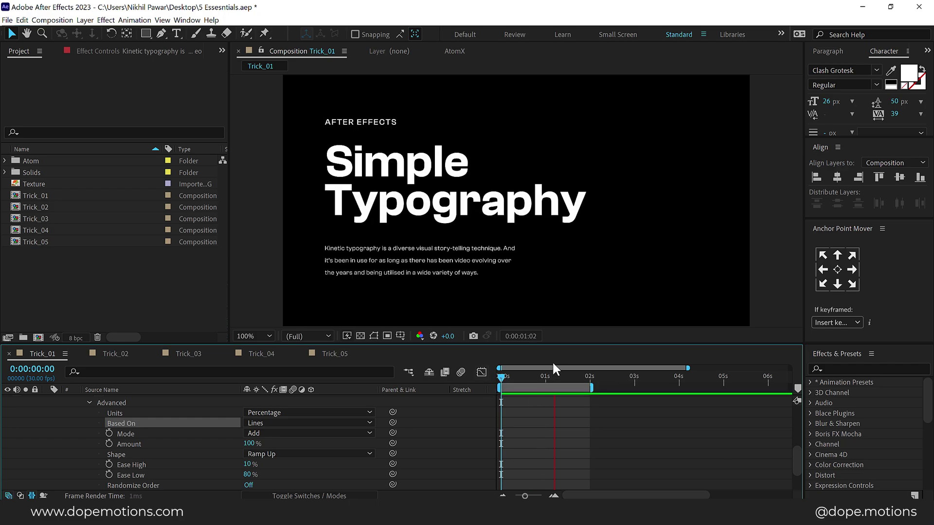
key("space")
scroll(58, 428, "up", 5)
- Shift the Simple Typography headline layer to start at frame 10
left_click(47, 421)
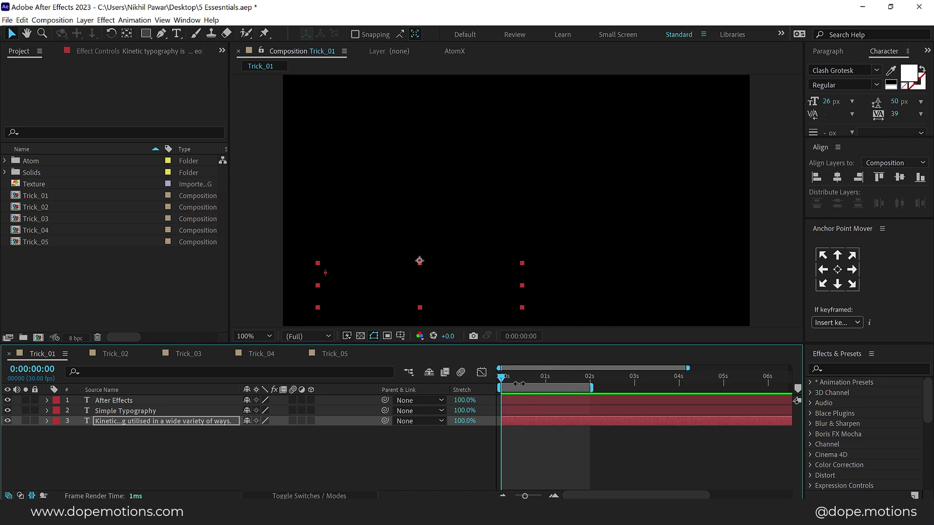
left_click_drag(503, 377, 516, 378)
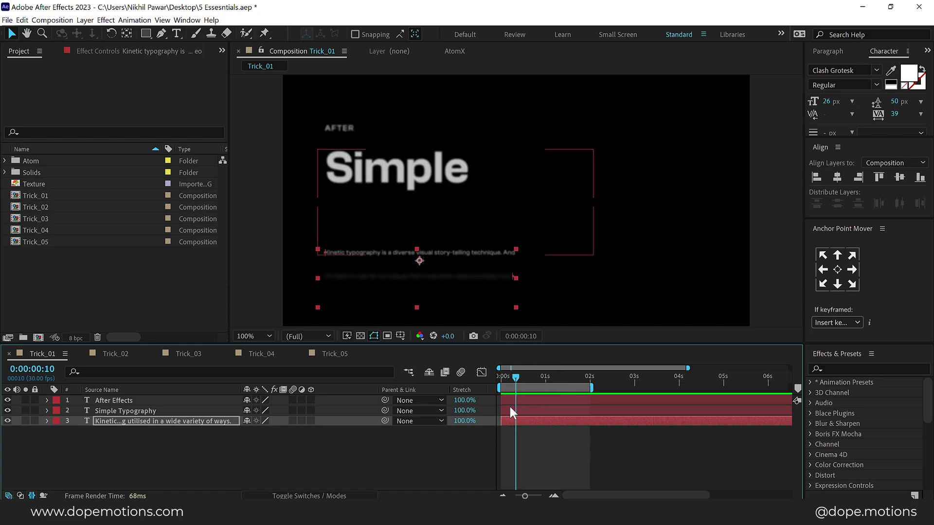
scroll(538, 426, "up", 5)
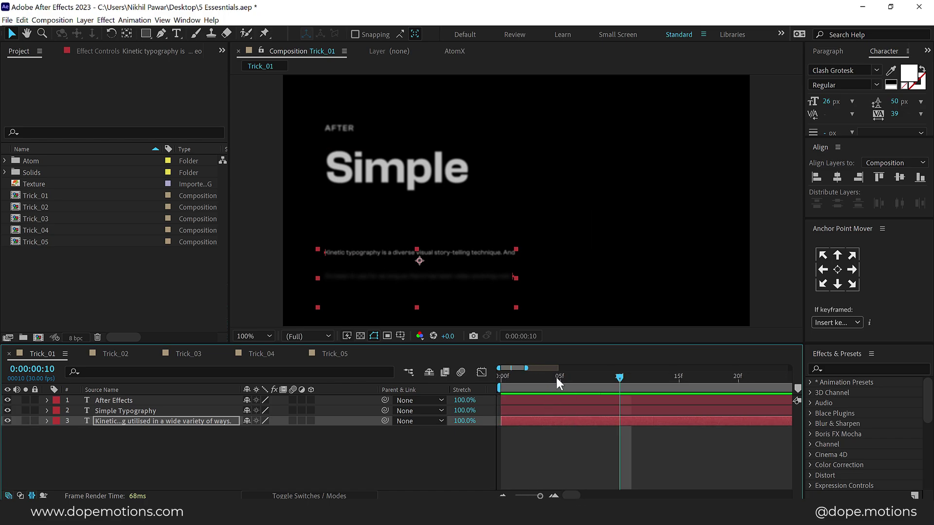
left_click(560, 377)
left_click_drag(562, 376, 619, 384)
left_click_drag(526, 410, 639, 407)
scroll(555, 402, "down", 2)
- Start the paragraph at frame 20, extend the work area to about 2s10f, preview, then open Trick_02
key("space")
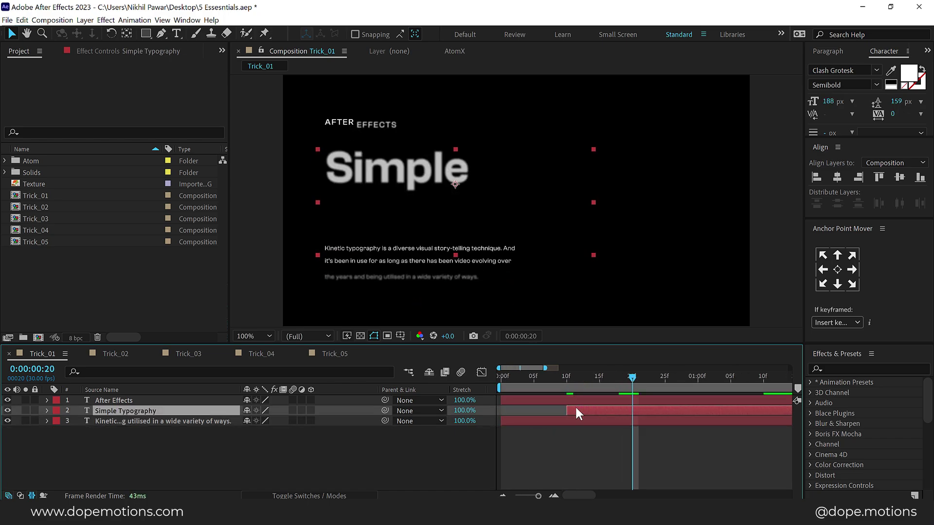
key("space")
left_click_drag(541, 422, 670, 419)
scroll(670, 419, "down", 2)
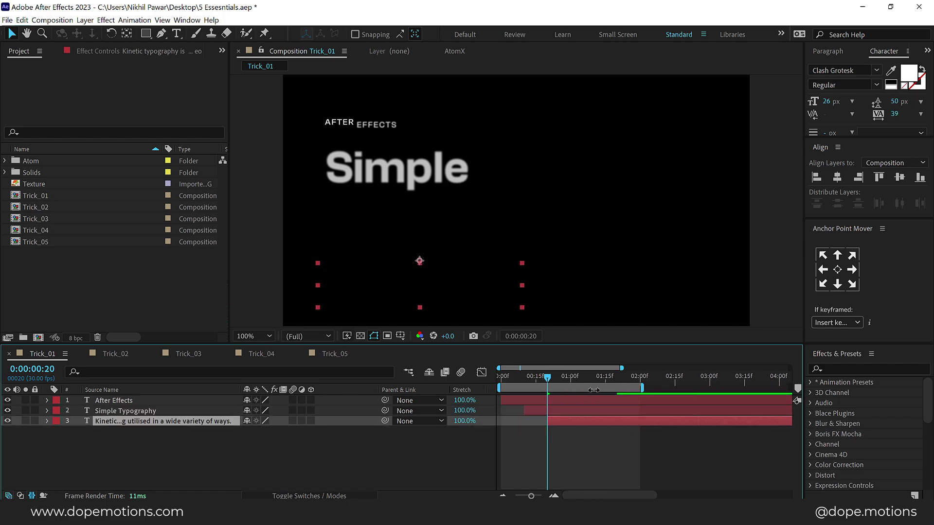
left_click_drag(643, 388, 667, 388)
key("space")
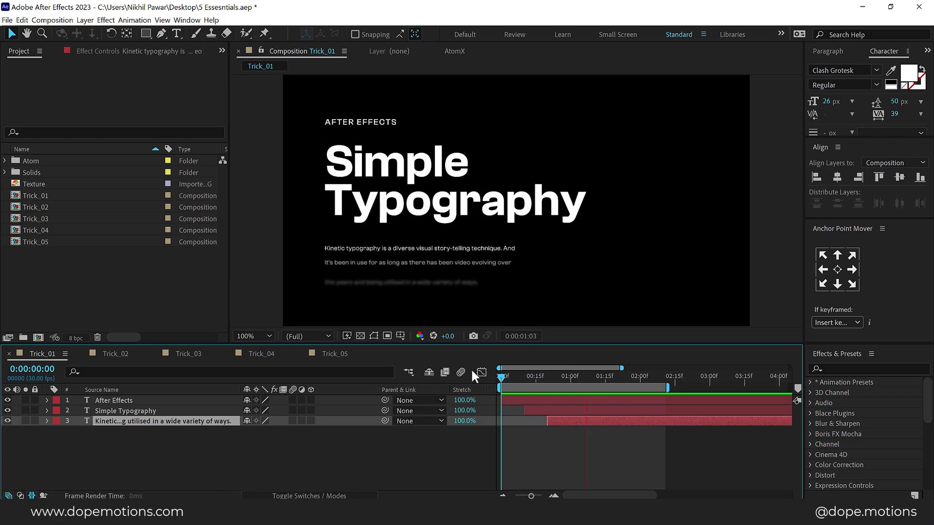
left_click(117, 354)
left_click_drag(526, 377, 567, 377)
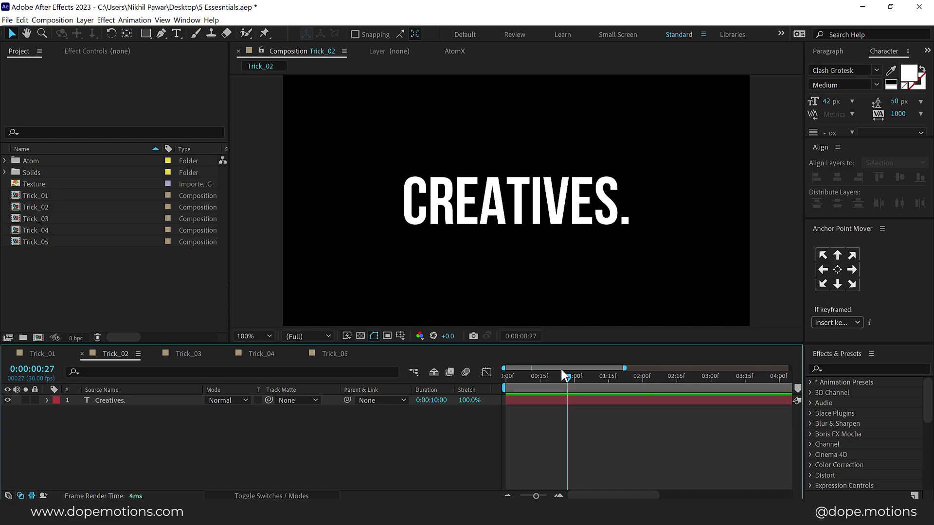
- Add a Tracking animator to the CREATIVES. text and set Tracking Amount to 17
left_click(47, 400)
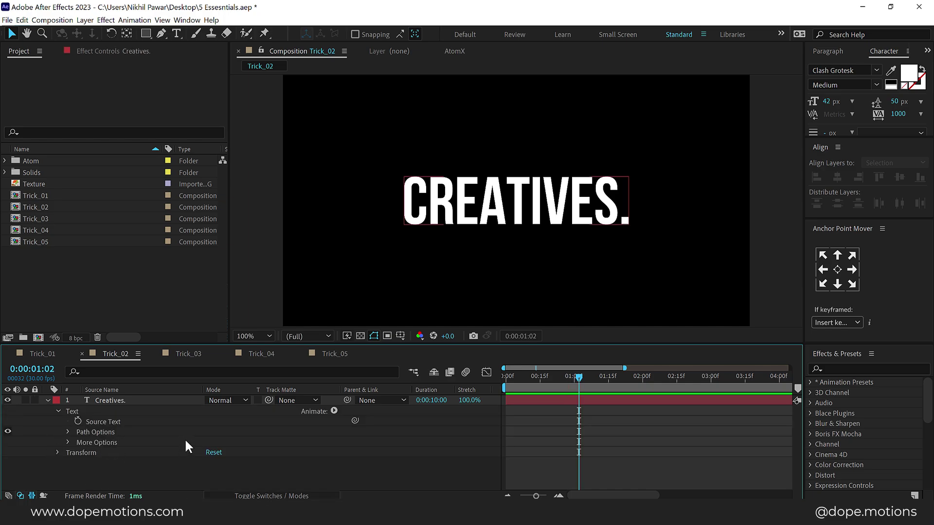
left_click(335, 411)
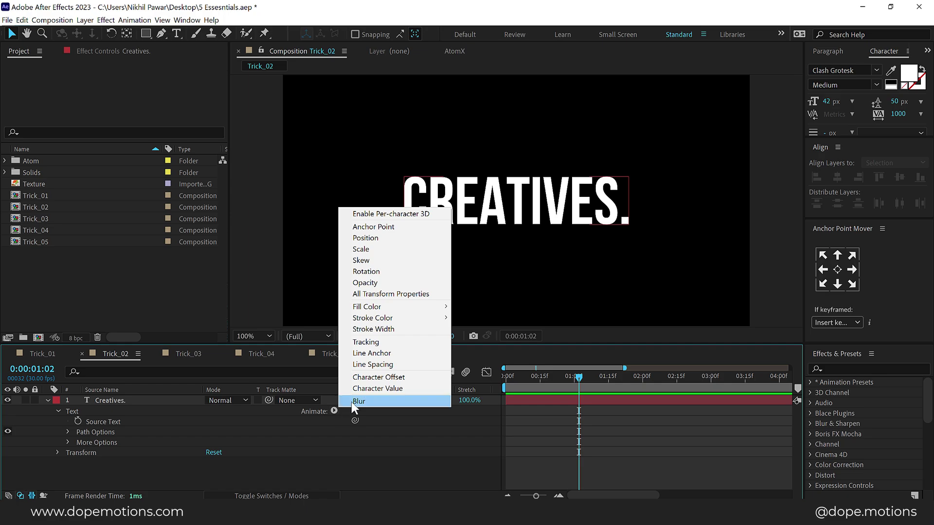
left_click(370, 343)
scroll(206, 467, "down", 1)
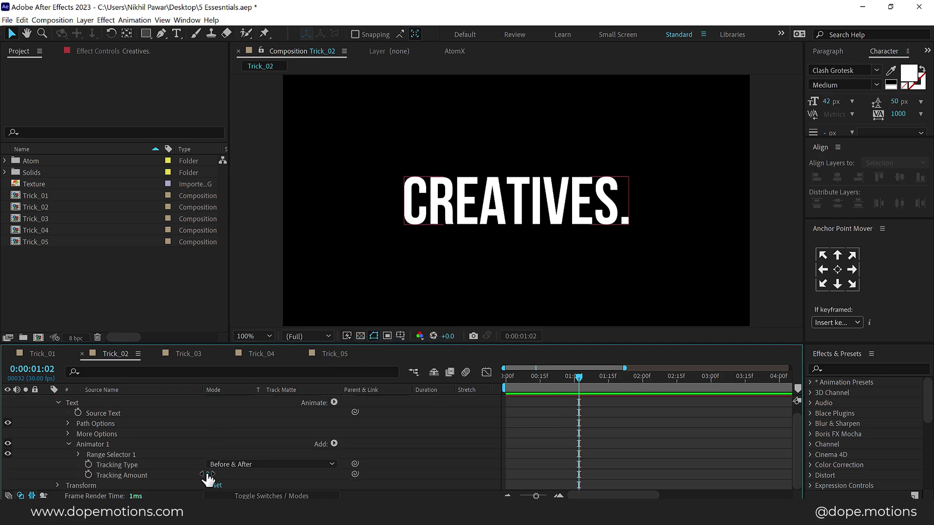
left_click_drag(208, 478, 229, 454)
- Centre-justify the CREATIVES. text and align it to the horizontal centre of the composition
scroll(126, 418, "up", 1)
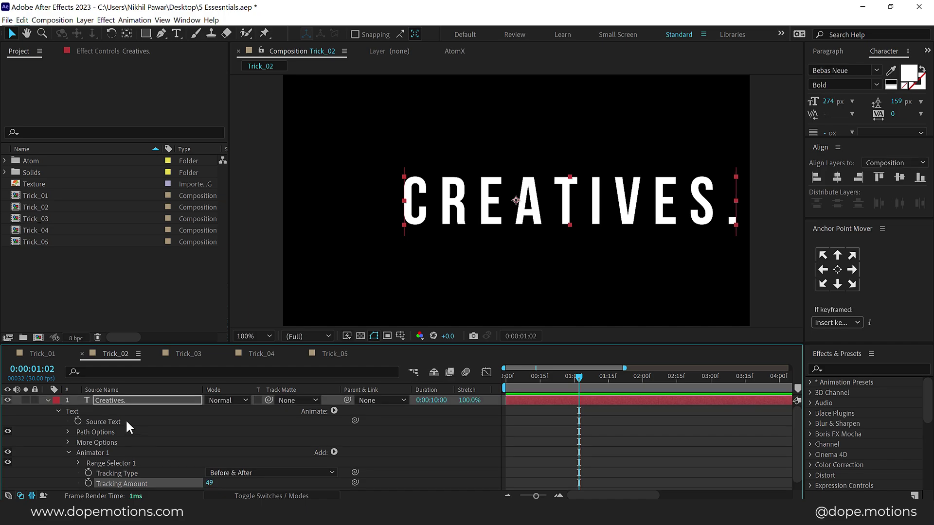
left_click(131, 403)
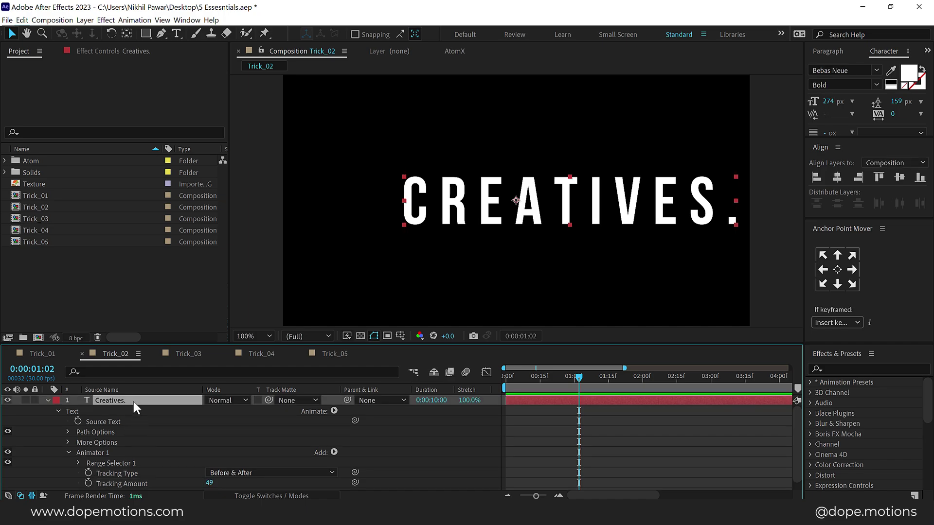
left_click(833, 52)
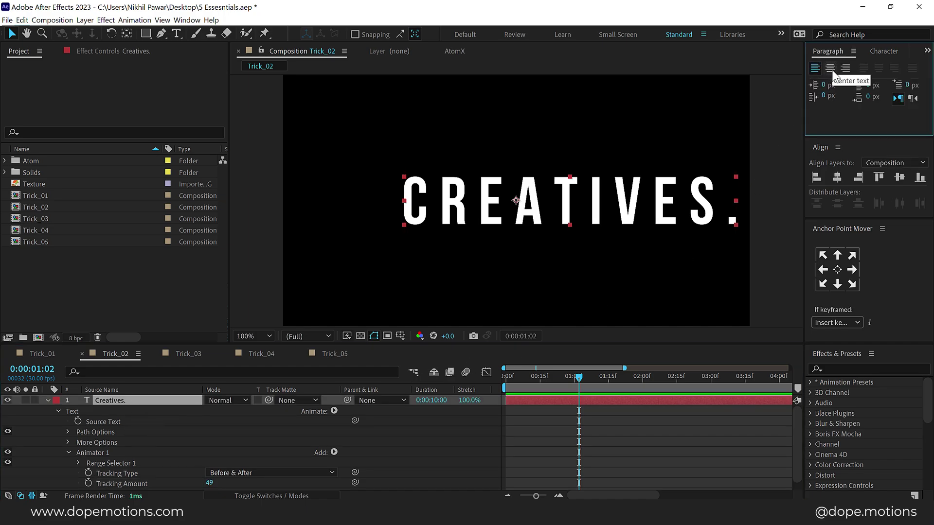
left_click(830, 68)
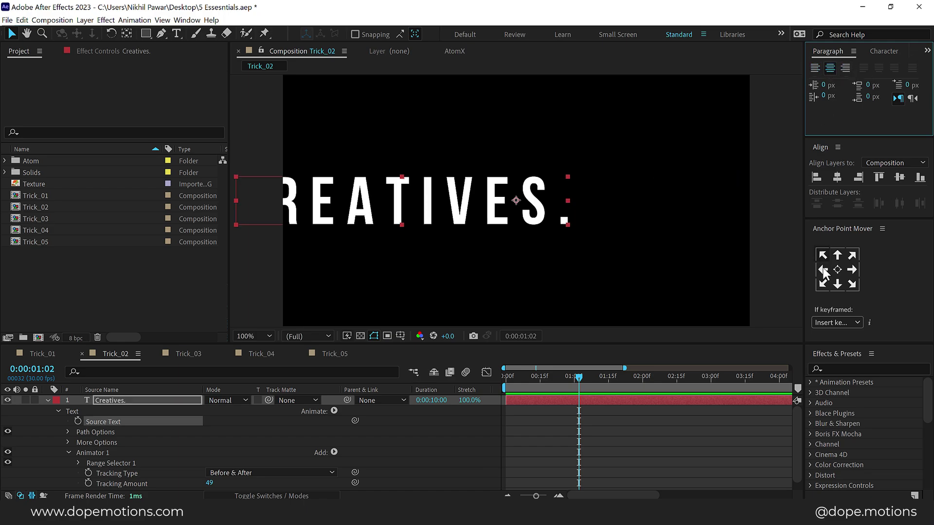
left_click(836, 177)
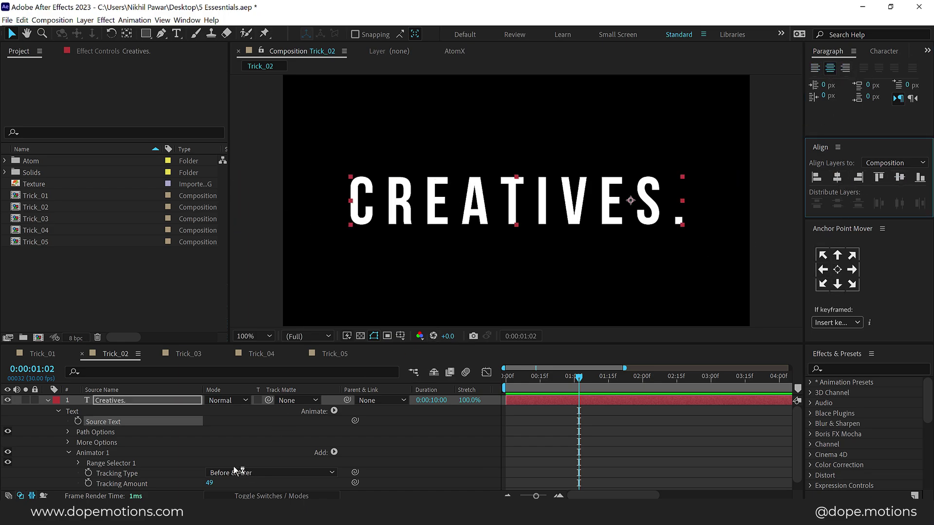
left_click(204, 465)
- Squeeze the tracking to -82 and add an Animator 1 Position shifting the letters down 126
left_click_drag(210, 483, 129, 482)
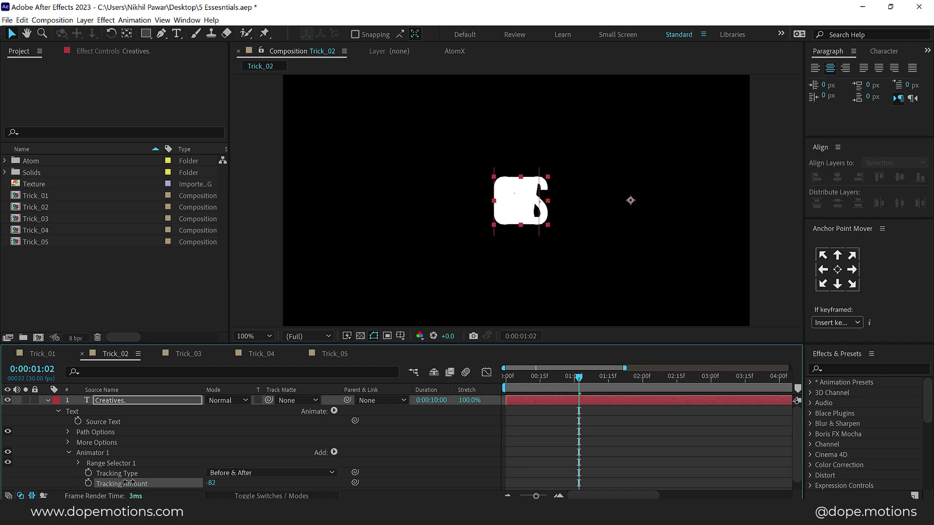
left_click(334, 452)
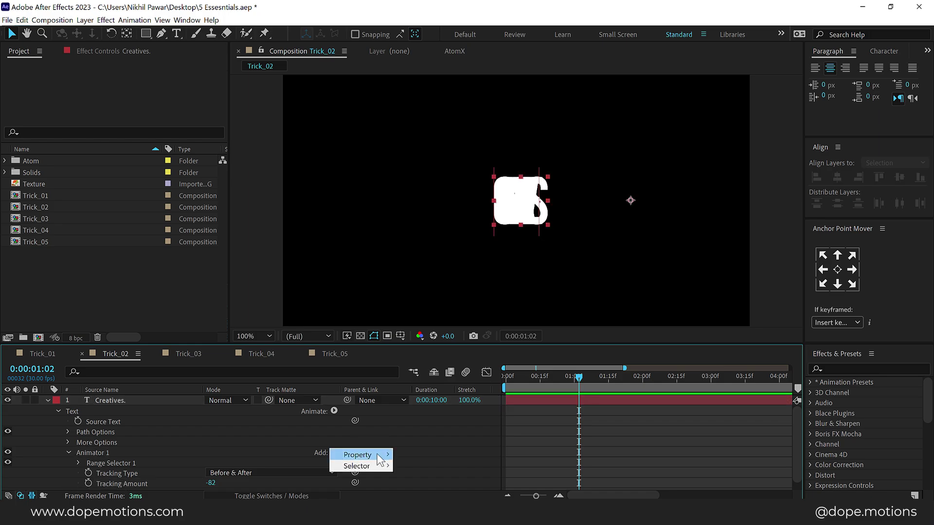
mouse_move(364, 455)
left_click(434, 291)
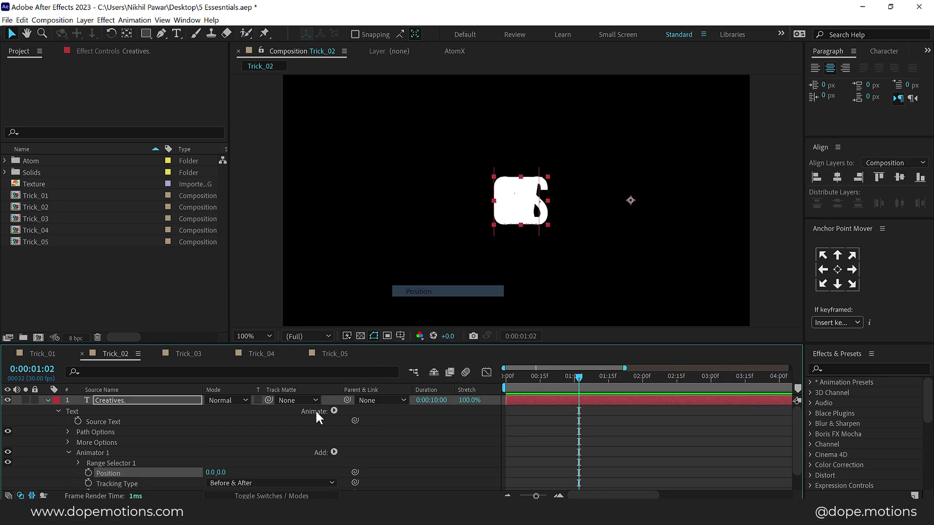
left_click_drag(225, 473, 258, 473)
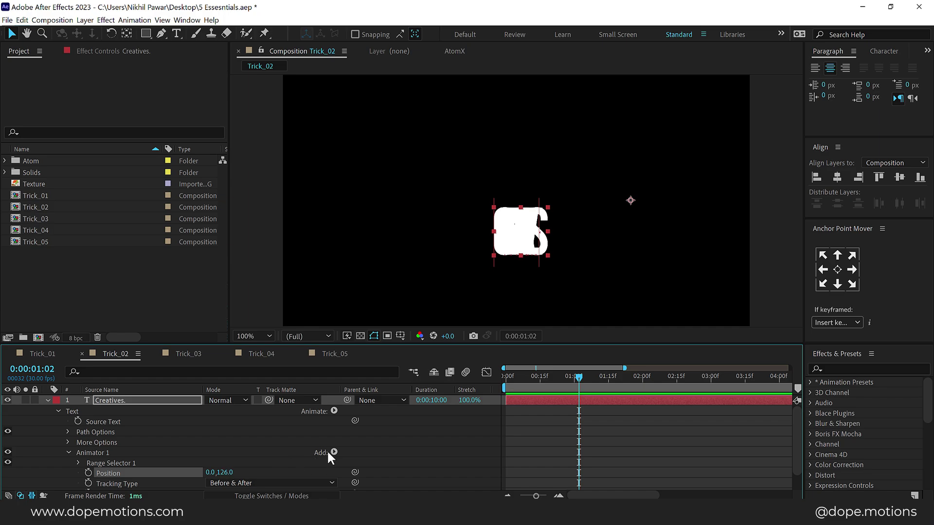
- Add an Opacity property at 0% to Animator 1 to hide the letters
left_click(334, 452)
mouse_move(369, 455)
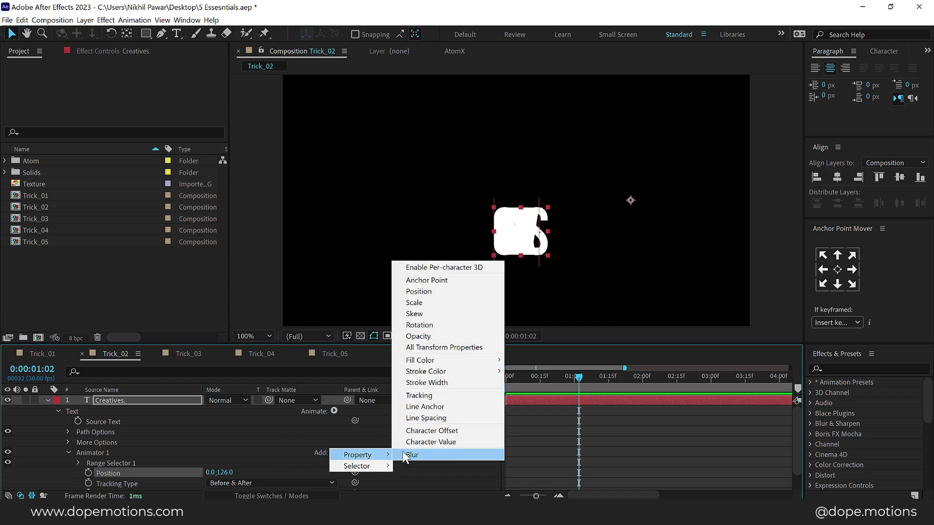
left_click(427, 342)
left_click_drag(210, 453, 63, 453)
left_click(68, 423)
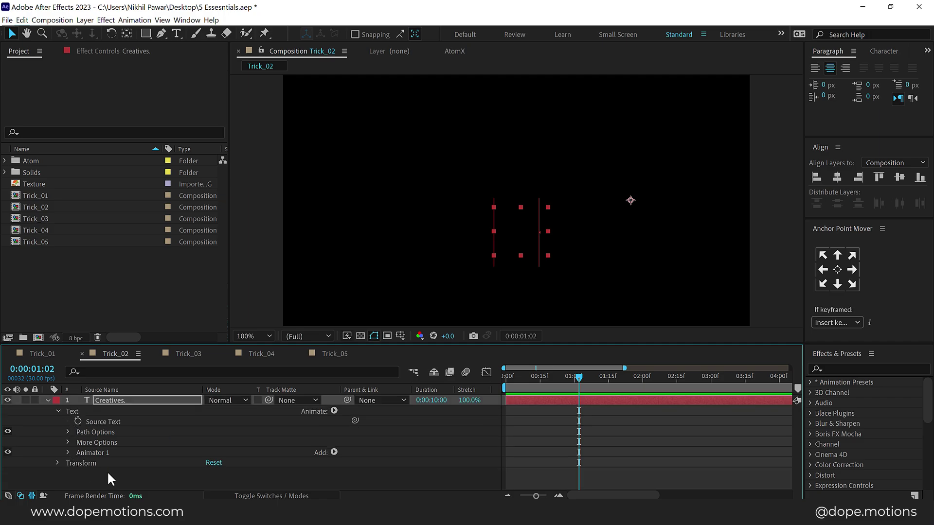
left_click(107, 474)
left_click(334, 451)
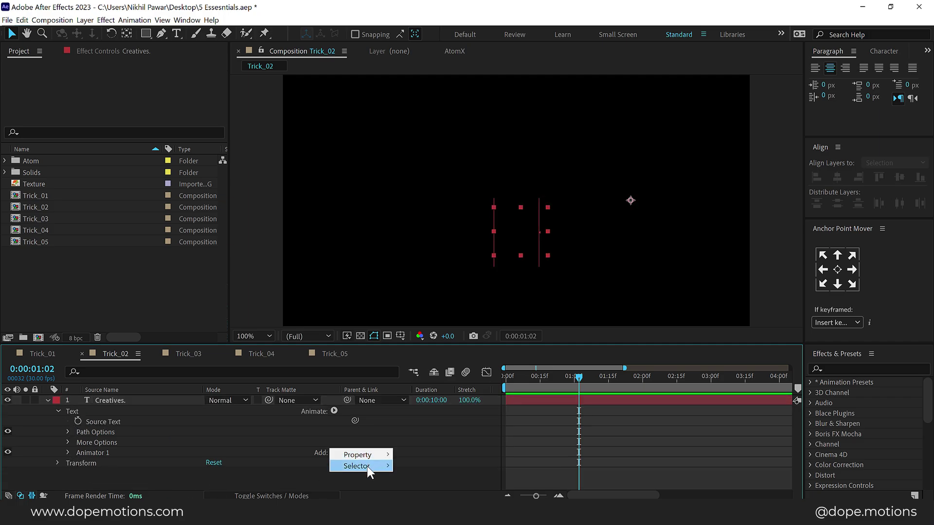
- Add an Expression Selector to Animator 1 and clear the default expression on its Amount
mouse_move(367, 466)
left_click(424, 489)
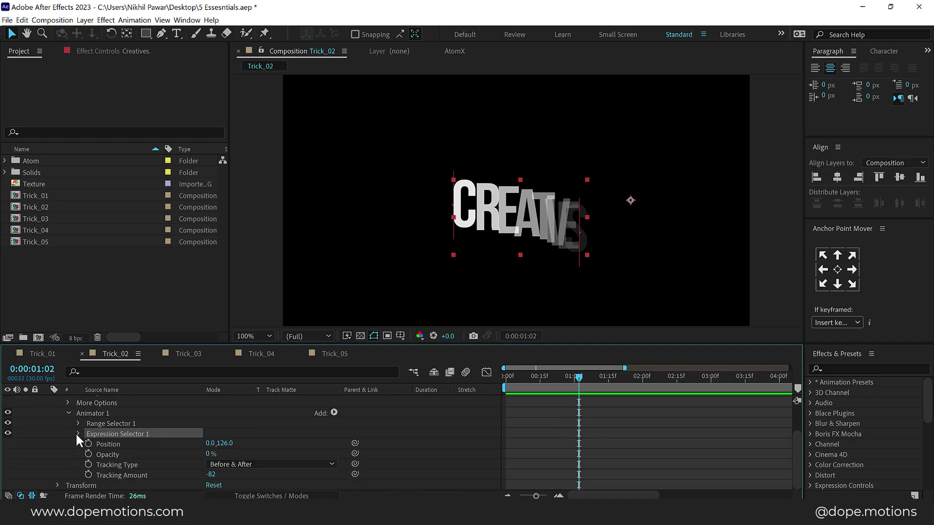
left_click(79, 434)
left_click(264, 415)
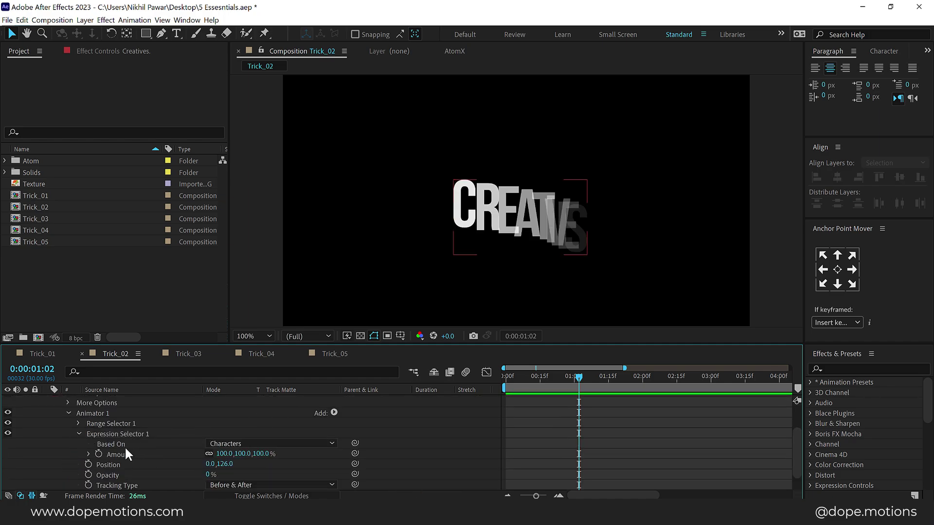
left_click(98, 452, "alt")
left_click(427, 439)
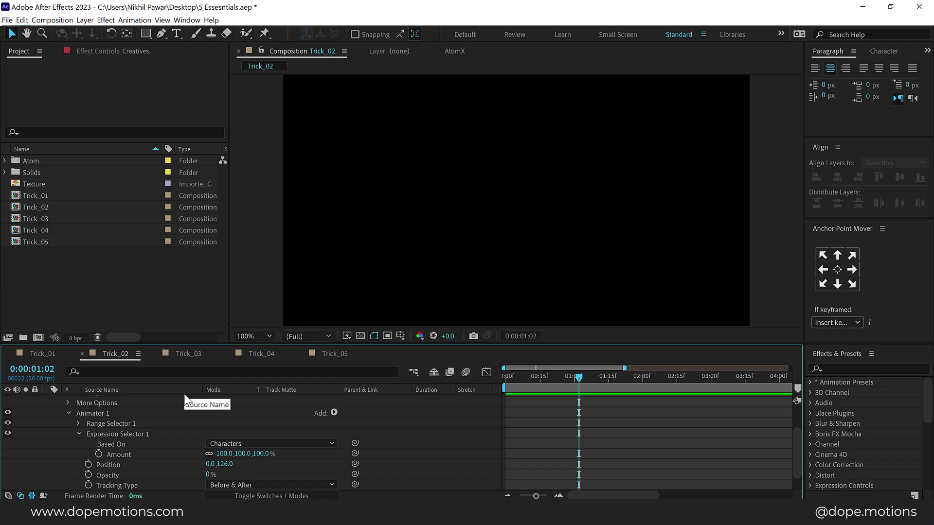
- Paste the bounce expression onto the Amount property and preview it, ending the work area at 0:00:02:13
left_click(98, 454, "alt")
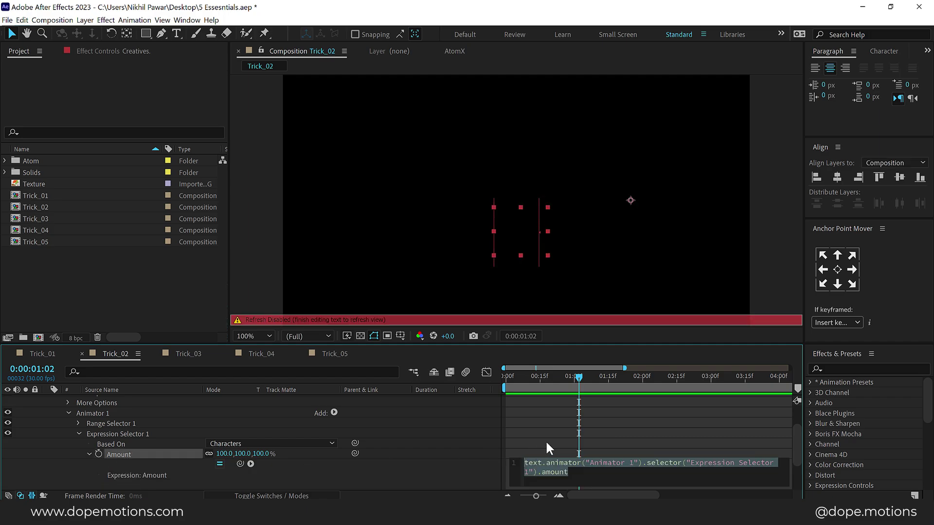
key("ctrl+v")
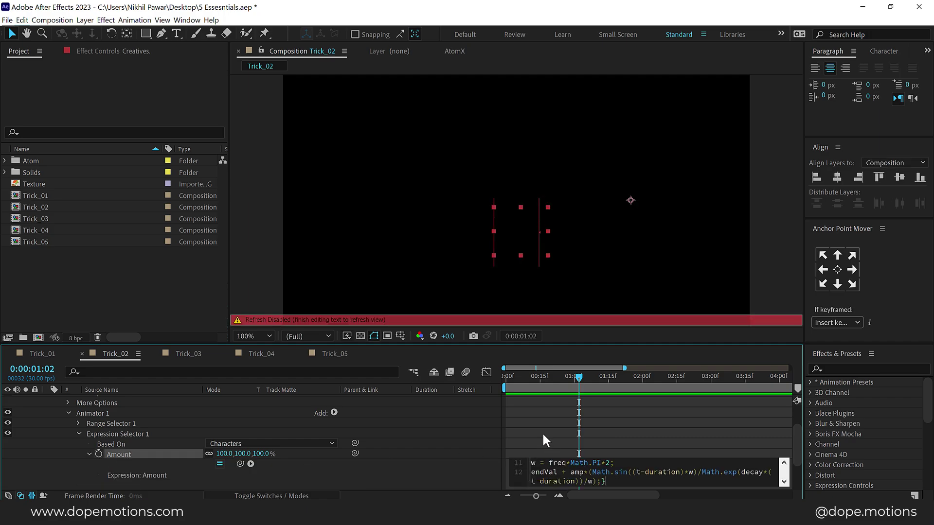
left_click(539, 427)
left_click(546, 377)
key("Home")
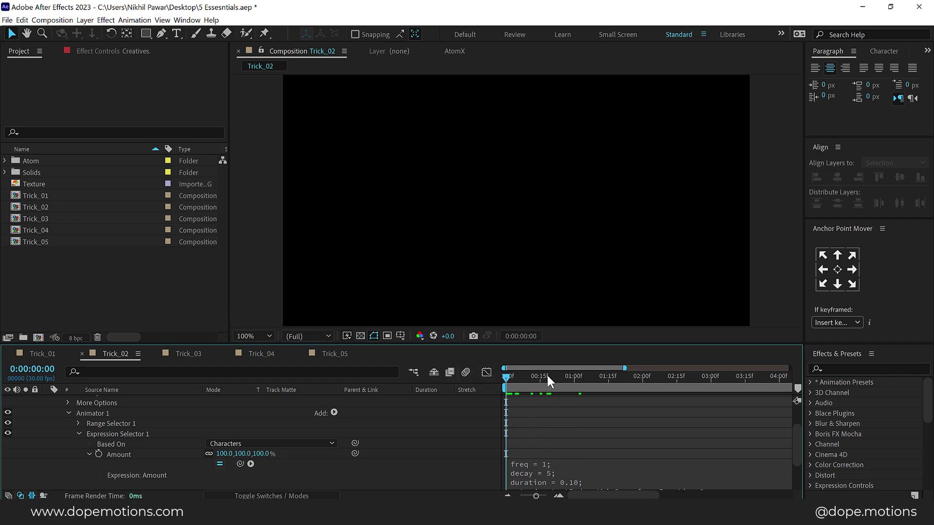
key("space")
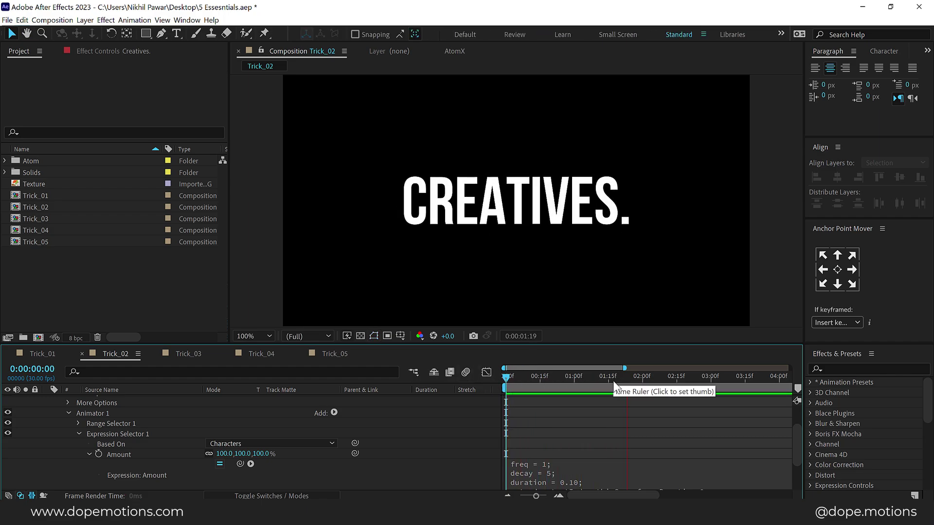
left_click_drag(620, 380, 676, 372)
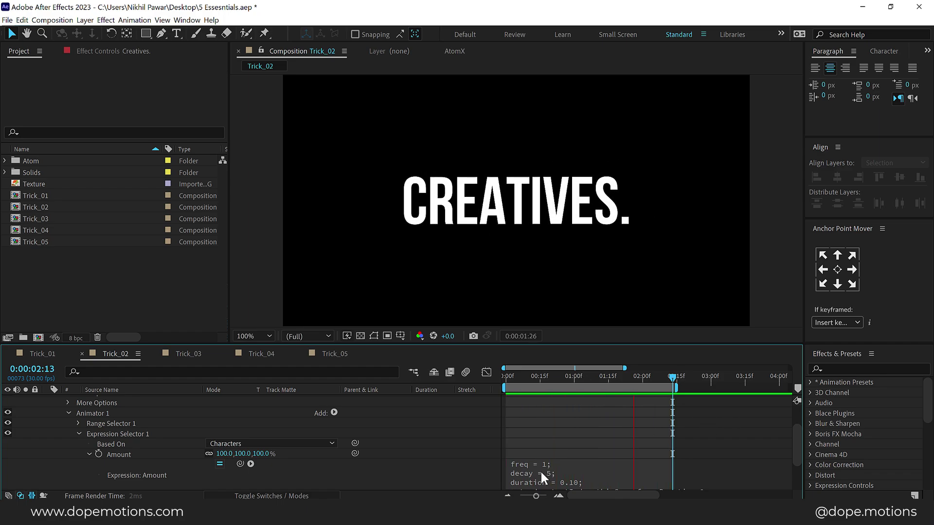
- Experiment with the expression's decay value, trying 1 and then 10, and preview the result
left_click(555, 472)
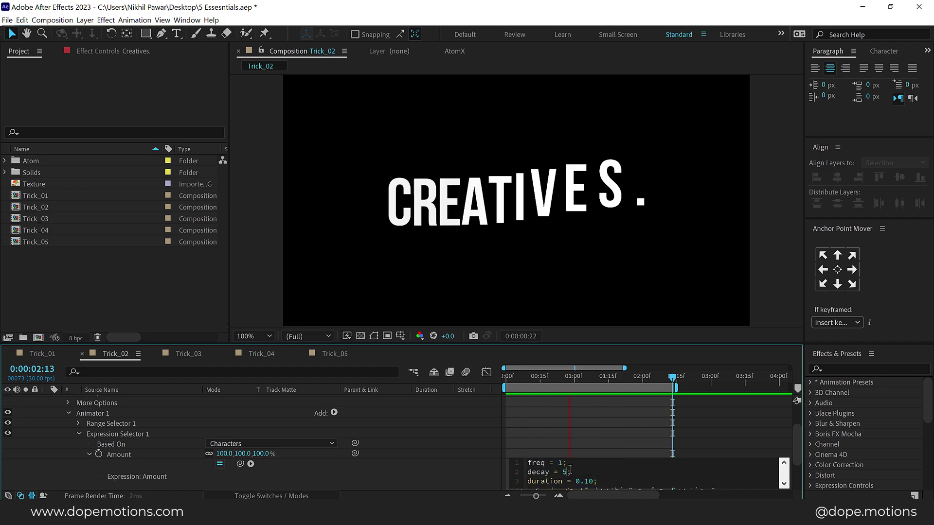
key("BackSpace")
type("1")
left_click(565, 432)
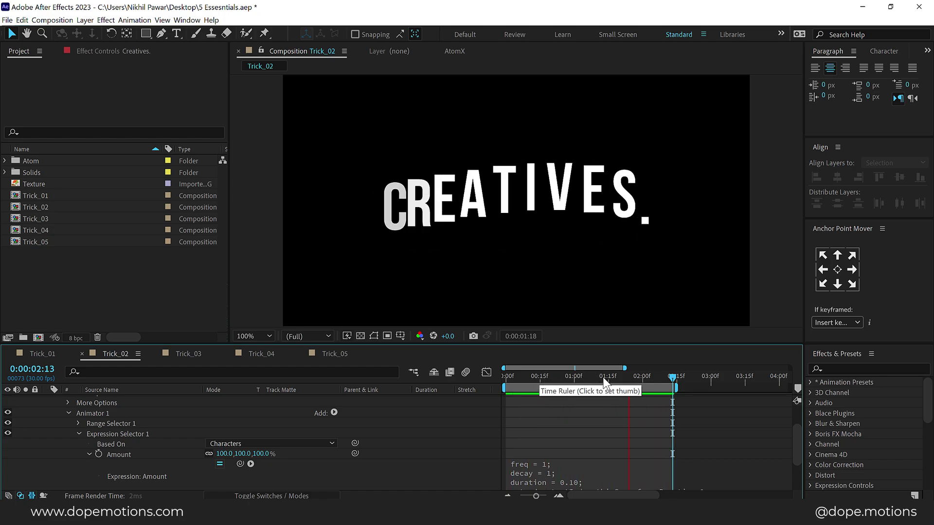
left_click_drag(562, 377, 638, 378)
left_click(529, 473)
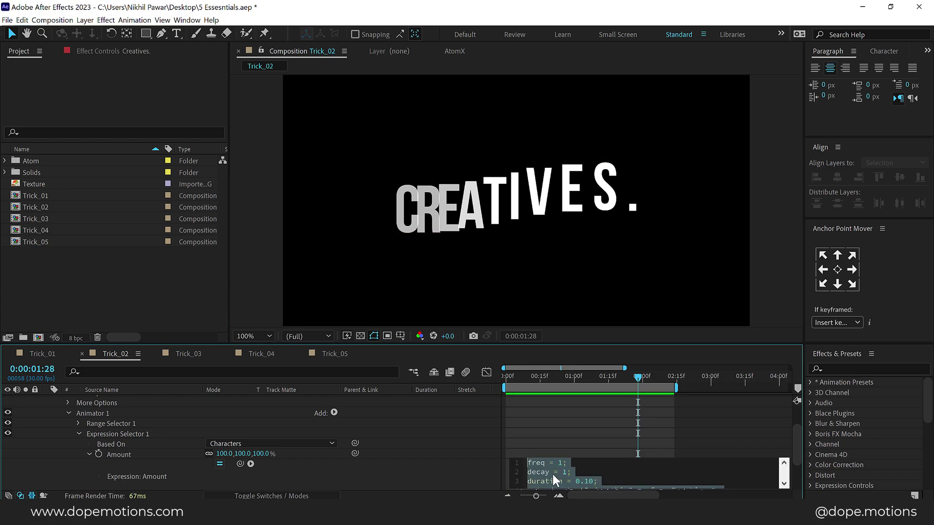
left_click(565, 472)
type("0")
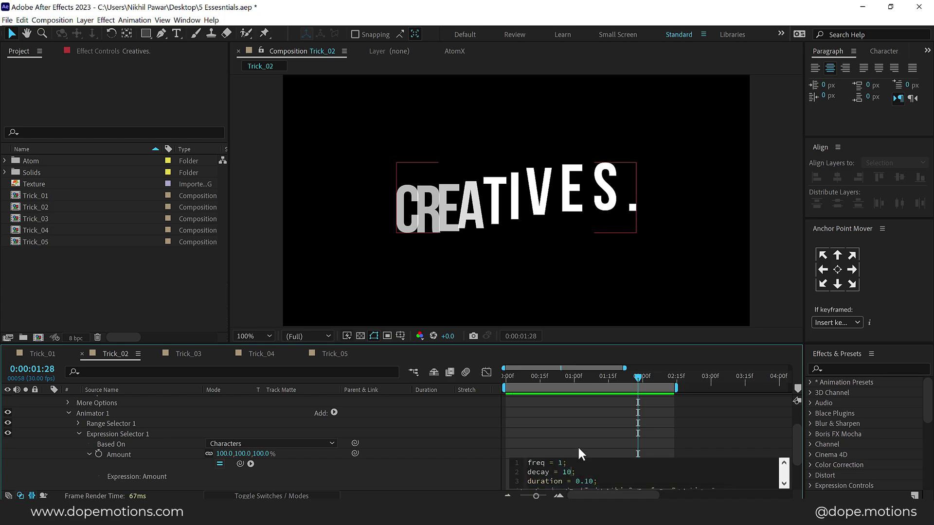
left_click(454, 375)
key("space")
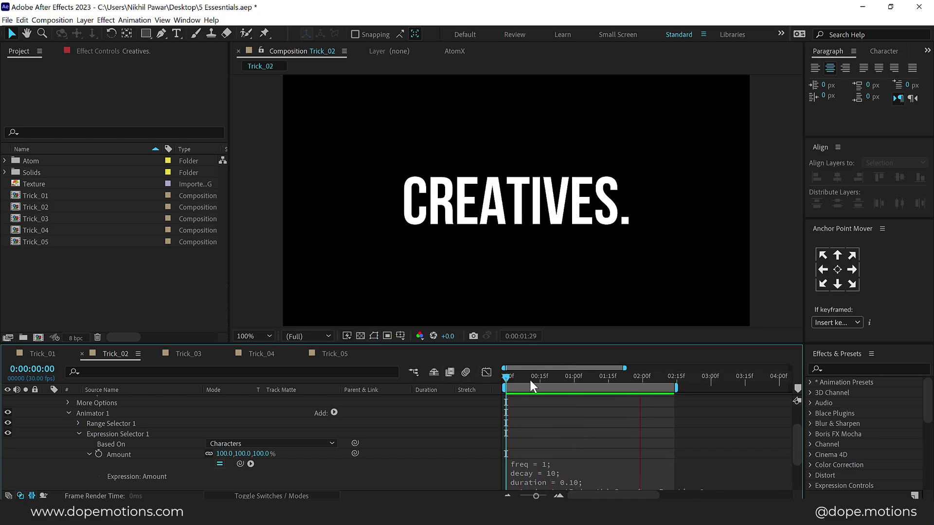
left_click(530, 378)
- Change the expression's freq value to 1 and preview the bouncing CREATIVES. animation
left_click(550, 466)
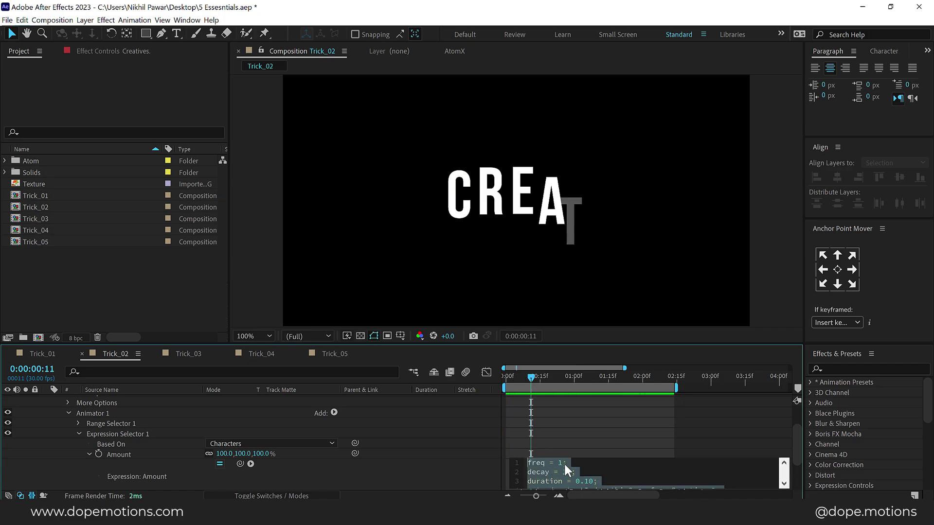
left_click(564, 462)
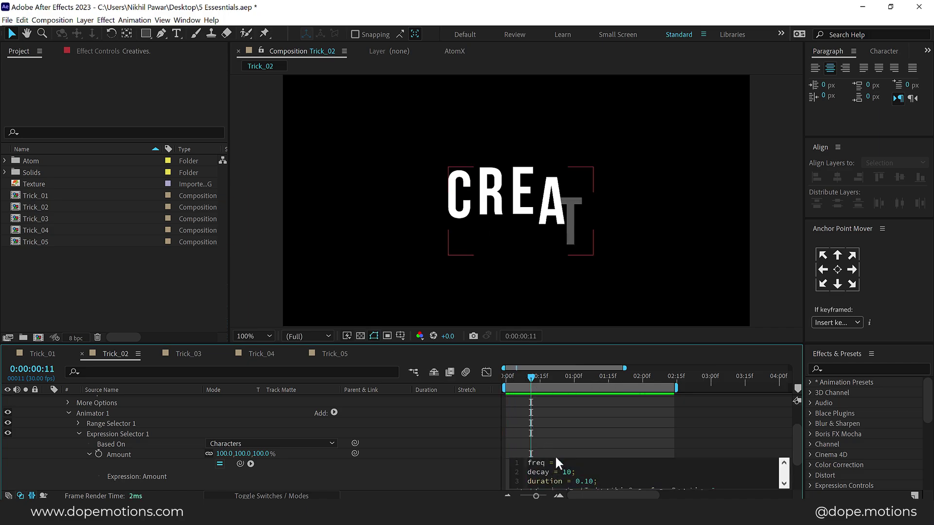
left_click(541, 405)
key("space")
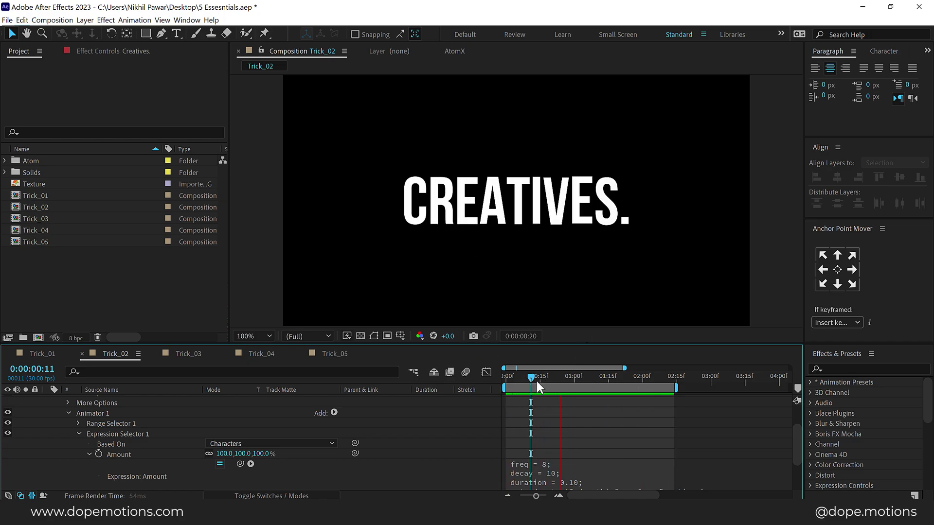
double_click(547, 464)
type("1")
left_click(564, 427)
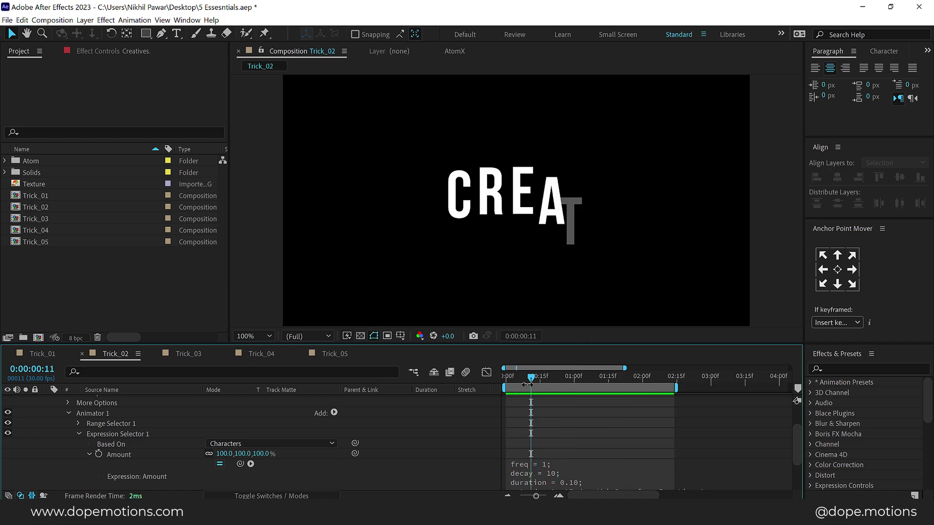
left_click_drag(527, 385, 471, 381)
key("space")
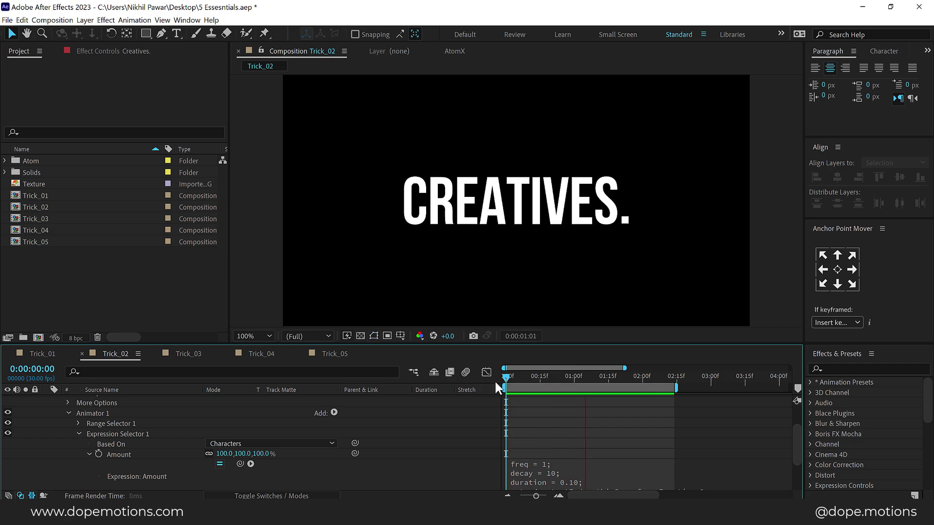
left_click(561, 379)
- Collapse the CREATIVES. layer and switch to the Trick_03 composition
left_click(101, 421)
scroll(81, 408, "up", 2)
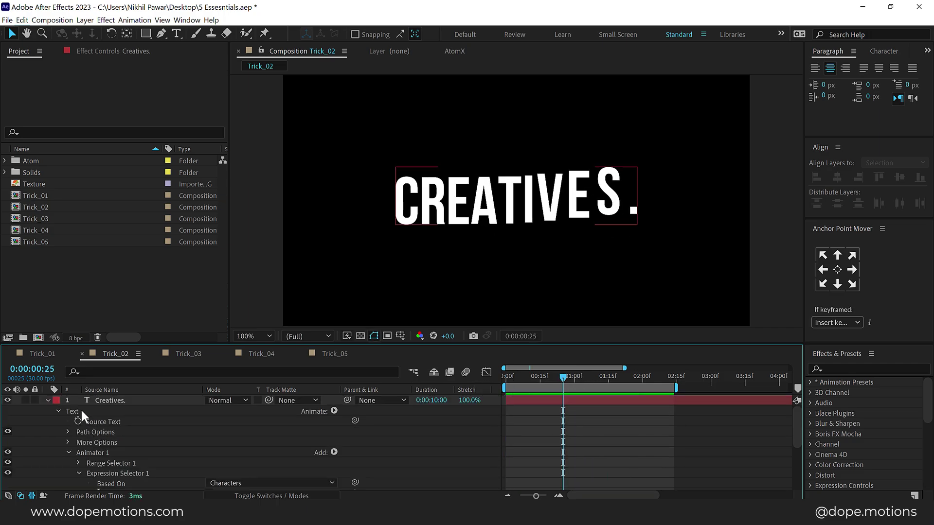
left_click(48, 400)
left_click(229, 355)
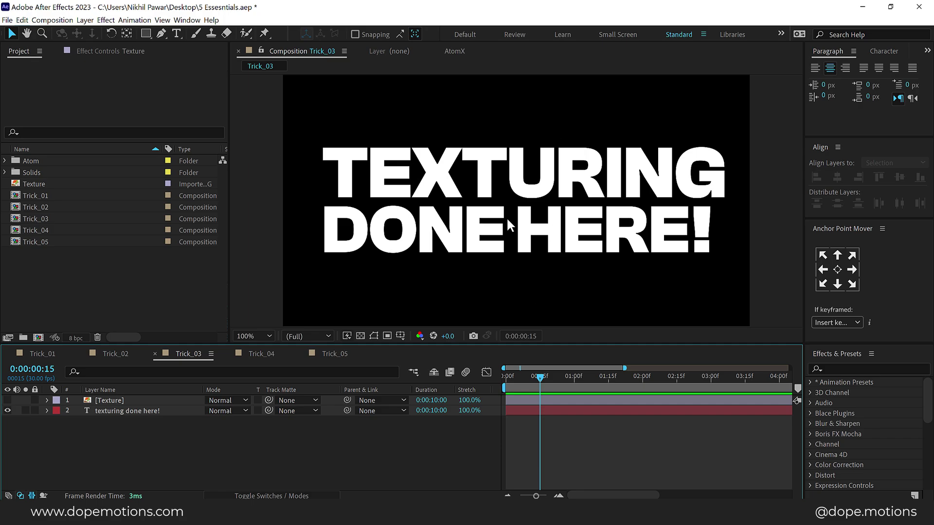
- Make the Texture layer visible and set the text layer's Track Matte to 1. Texture
left_click(190, 410)
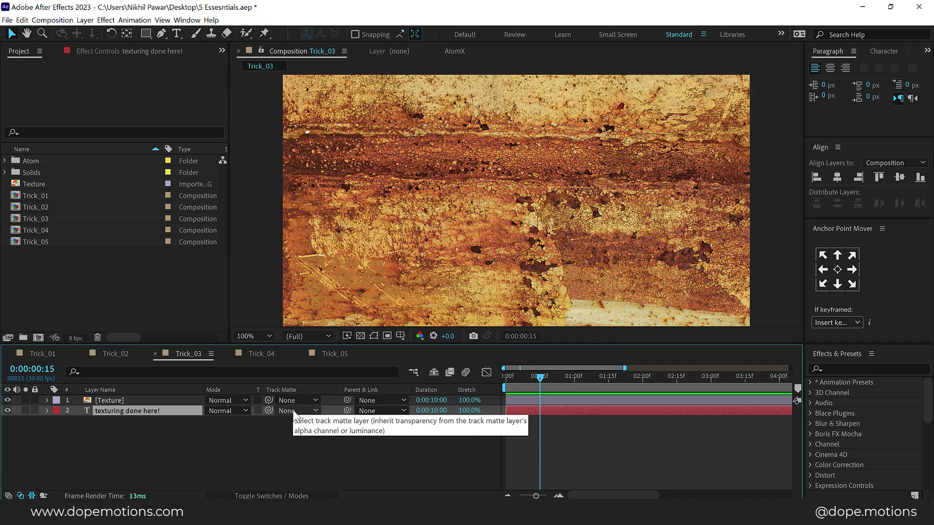
left_click(293, 410)
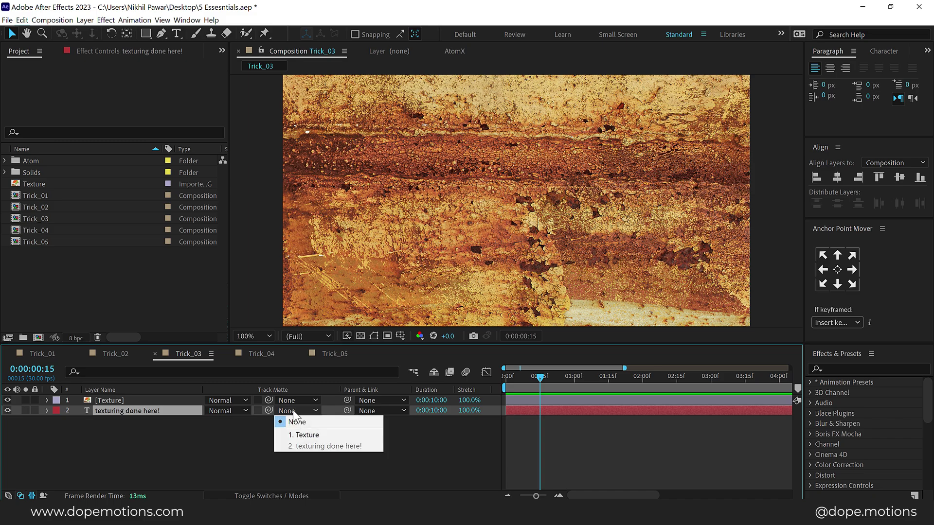
left_click(302, 434)
key("period")
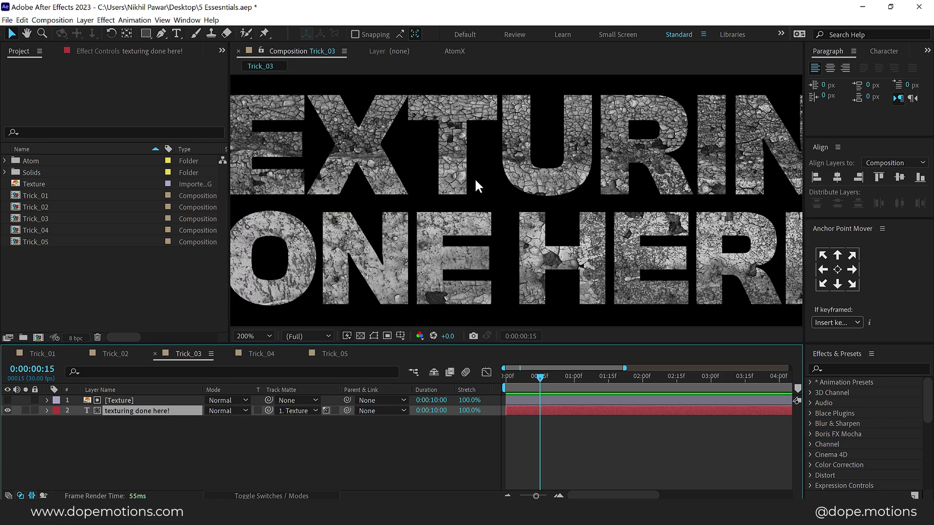
key("comma")
key("period")
key("h")
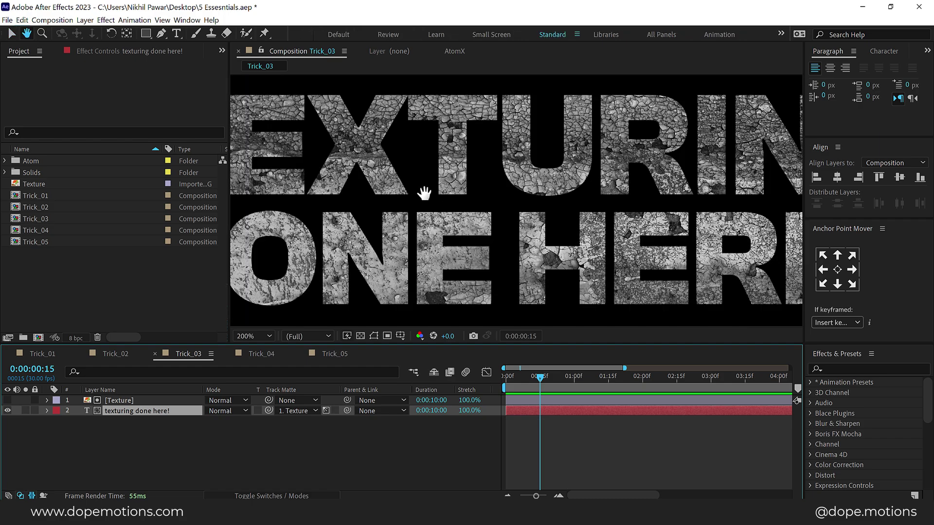
left_click_drag(427, 193, 619, 208)
key("comma")
left_click_drag(521, 193, 585, 188)
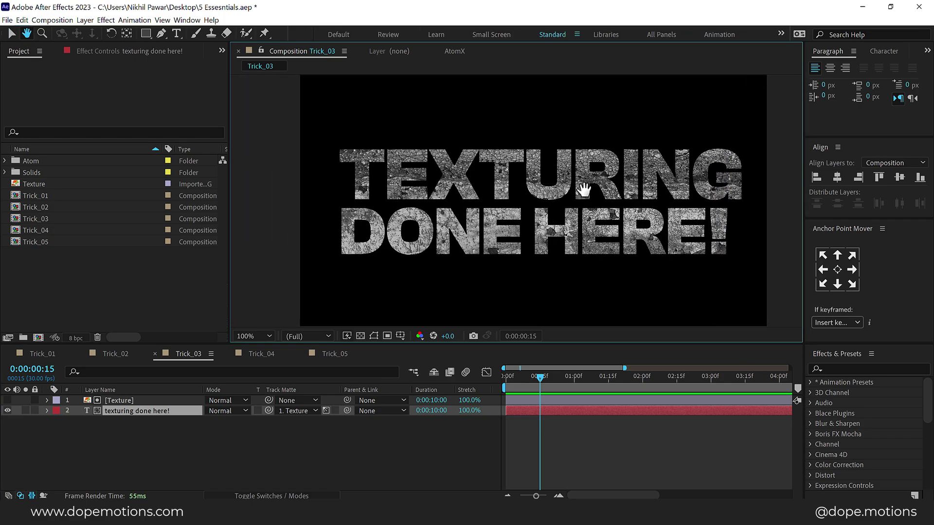
key("v")
left_click(129, 400)
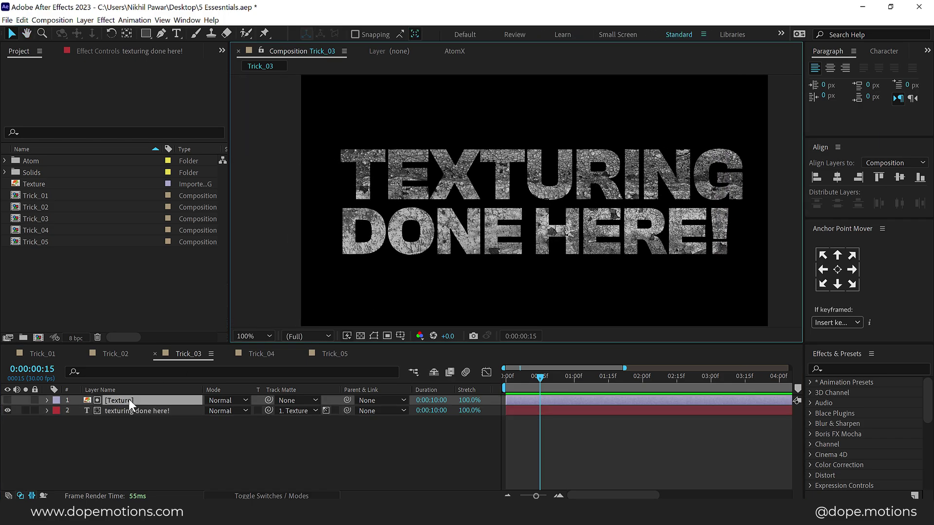
- Toggle the Texture layer's Curves effect to compare, then lower the curve's upper point
left_click(112, 51)
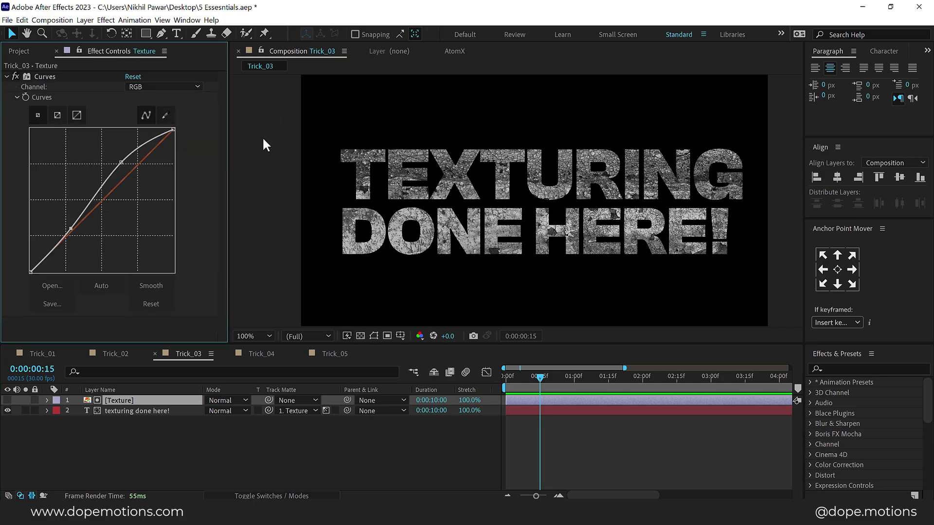
left_click(16, 77)
left_click(16, 77)
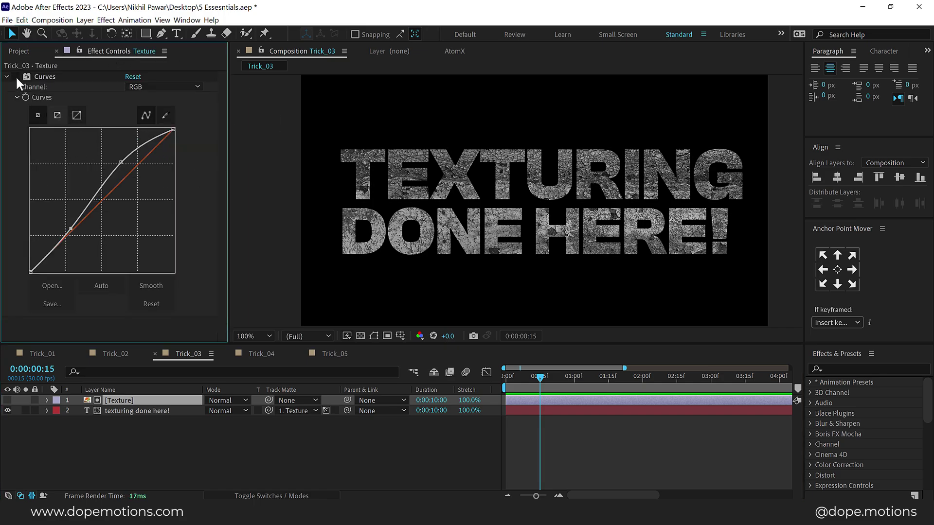
left_click(16, 76)
mouse_move(121, 162)
left_mouse_down()
mouse_move(131, 176)
mouse_move(110, 160)
left_mouse_up()
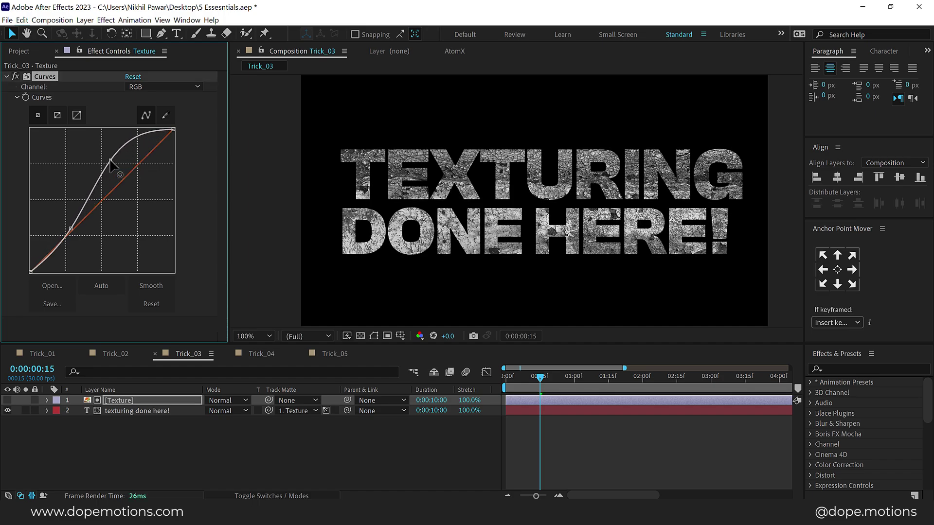
left_click(247, 440)
- Try shrinking the text Scale from 142 to 122, undo it, and select both layers
key("period")
key("comma")
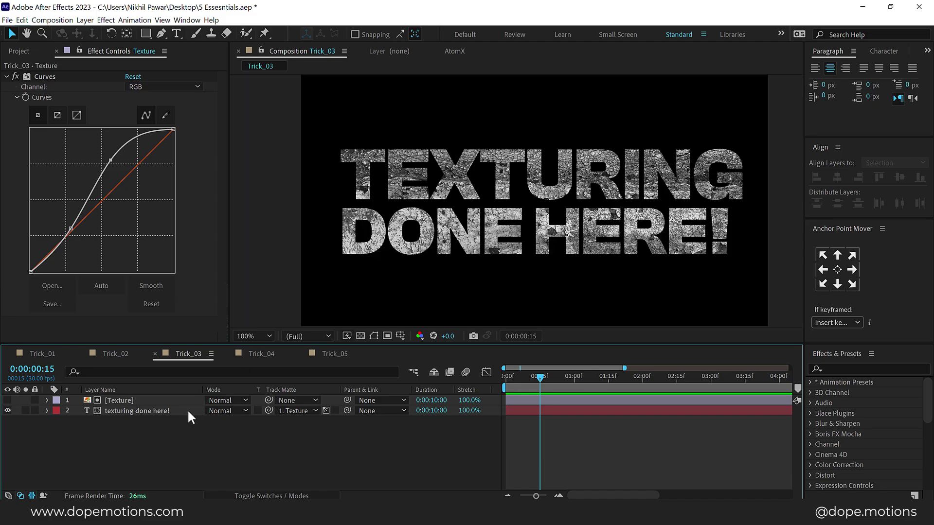
left_click(143, 412)
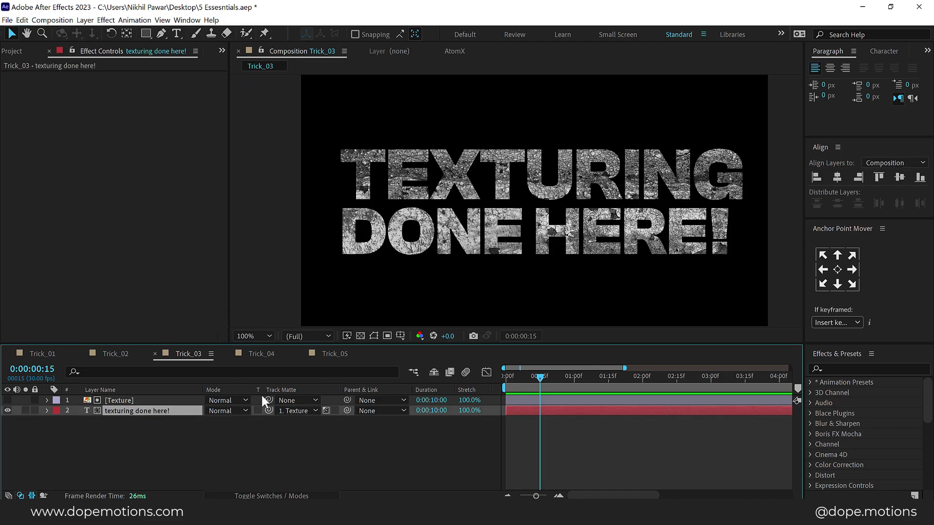
key("s")
mouse_move(241, 424)
left_mouse_down()
mouse_move(219, 426)
mouse_move(235, 429)
left_mouse_up()
key("ctrl+z")
left_click(47, 421)
left_click(47, 410)
key("ctrl+a")
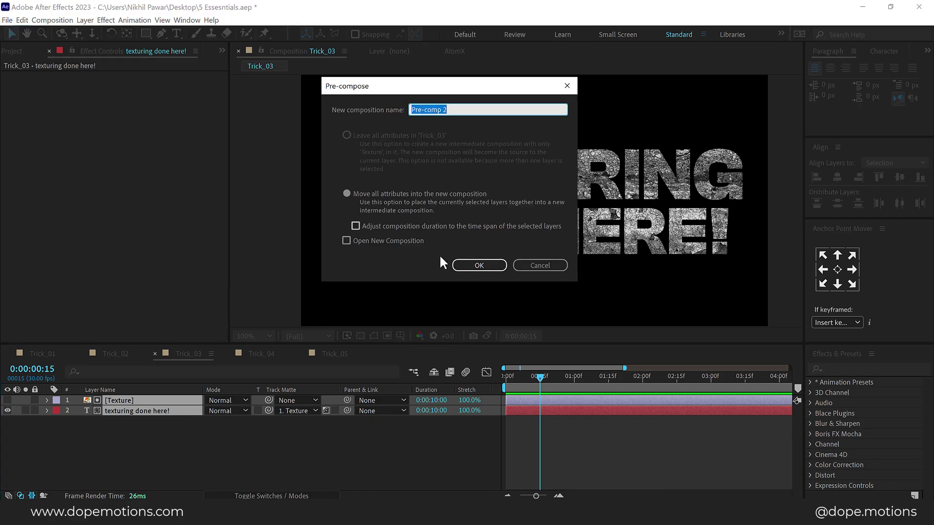
- Pre-compose the texture and text layers into Pre-comp 2, try moving it, then undo both changes
left_click(479, 266)
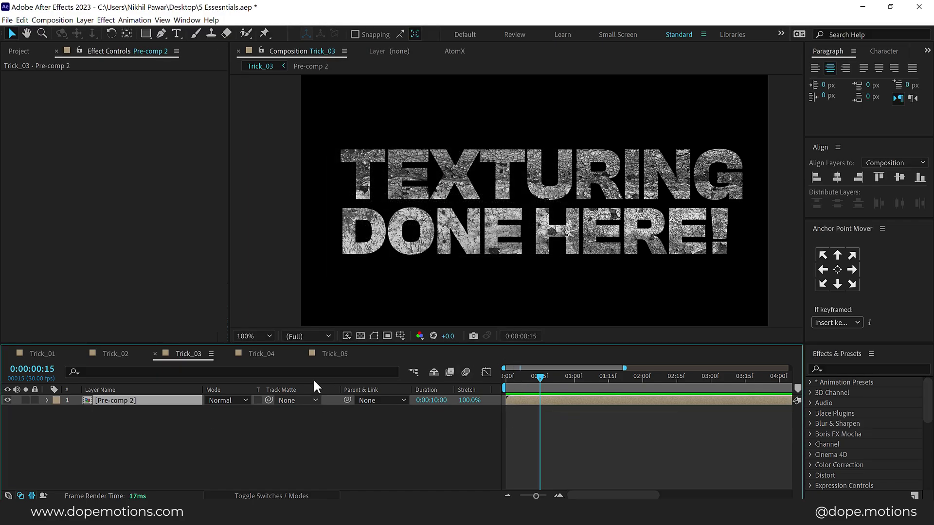
left_click_drag(427, 261, 389, 313)
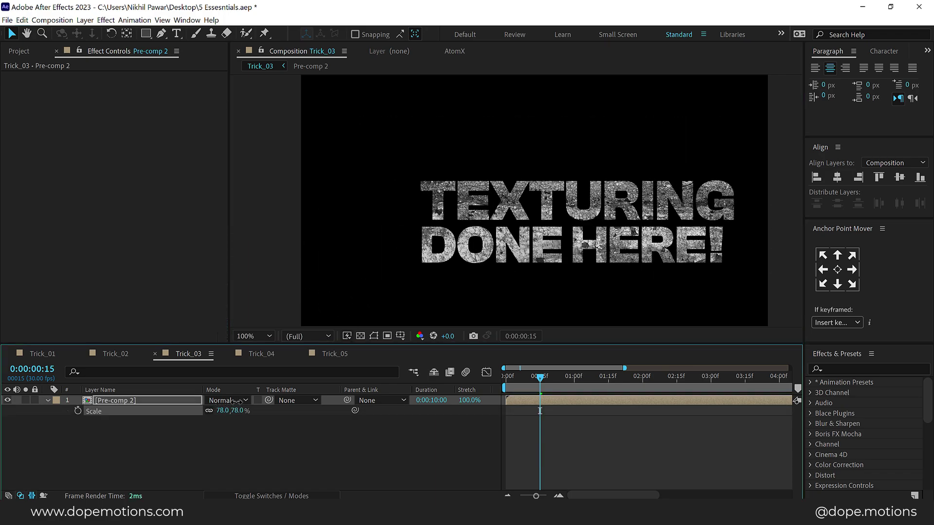
key("s")
key("ctrl+z")
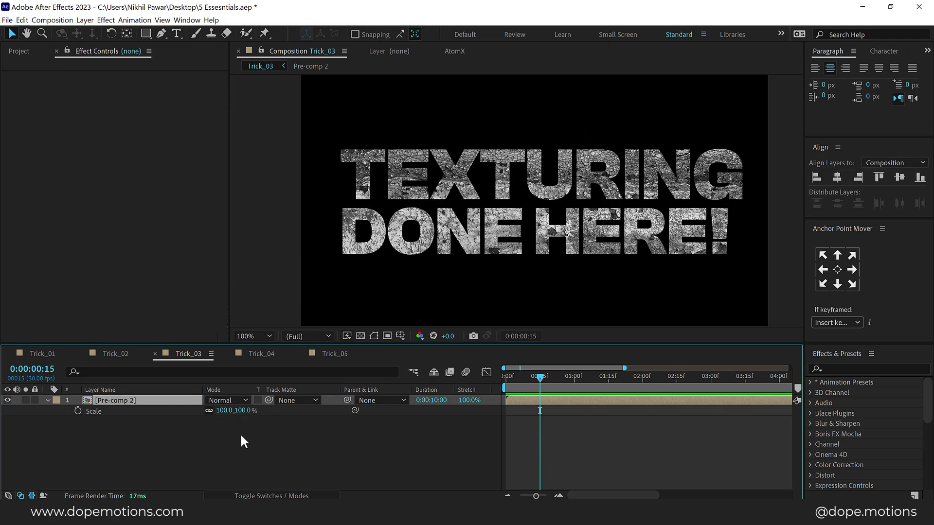
key("ctrl+z")
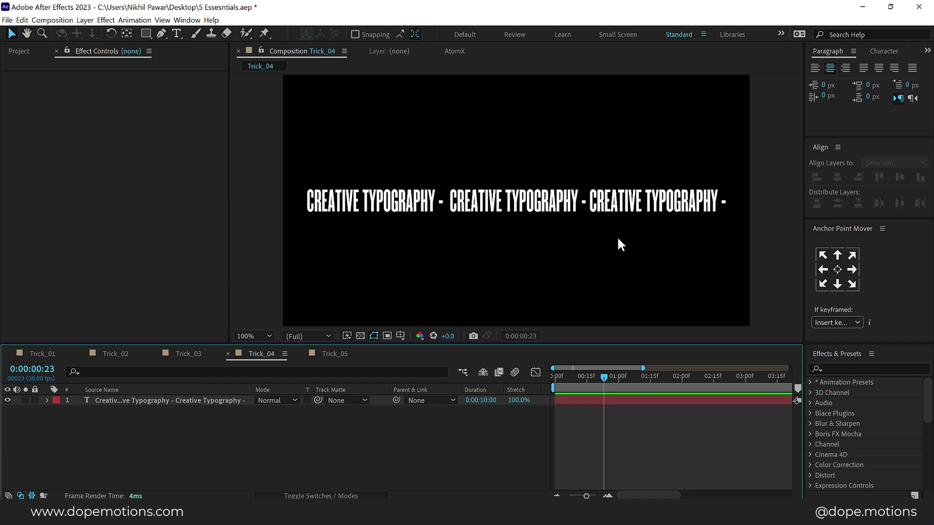
- Delete the Turbulent Displace effect from the CREATIVE TYPOGRAPHY text layer
left_click(495, 201)
left_click(63, 77)
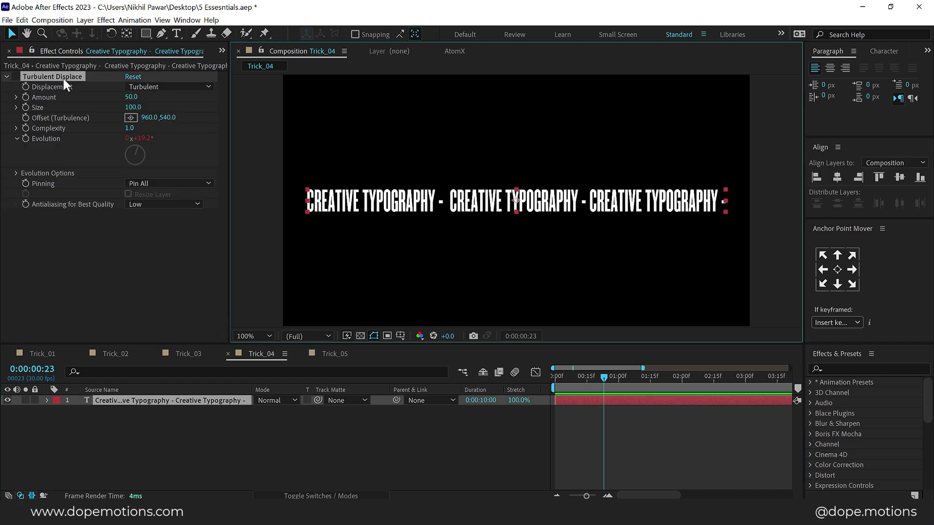
key("Delete")
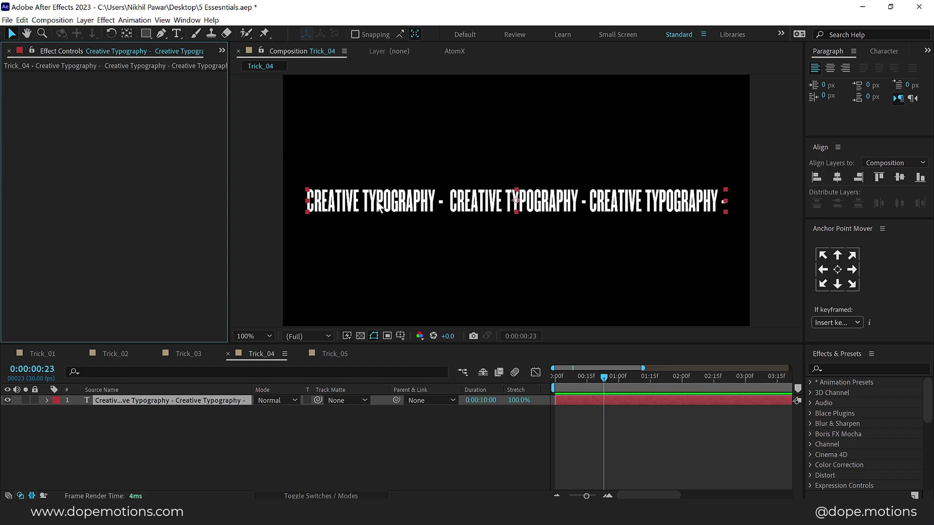
left_click(143, 31)
- Draw a circular ellipse mask around the centre of the CREATIVE TYPOGRAPHY text
left_click(185, 60)
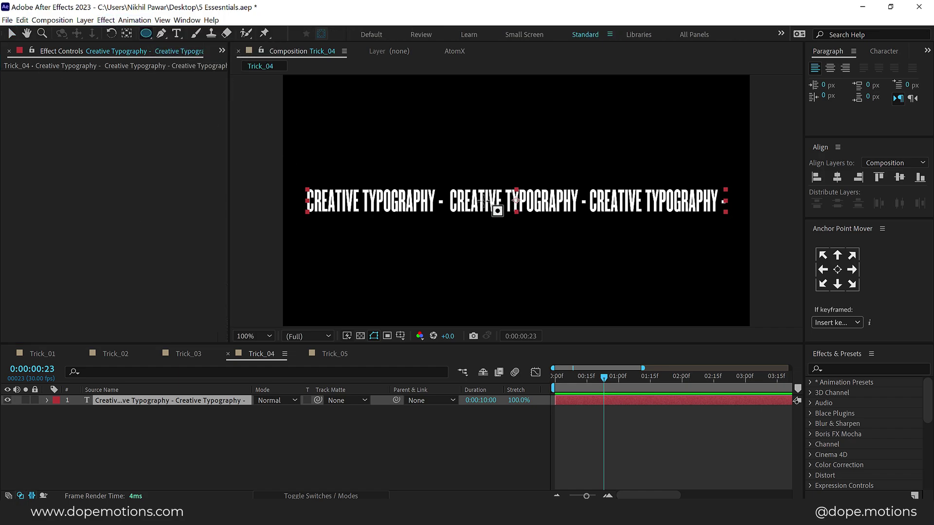
mouse_move(515, 200)
left_mouse_down()
mouse_move(534, 225)
mouse_move(585, 244)
mouse_move(578, 235)
left_mouse_up()
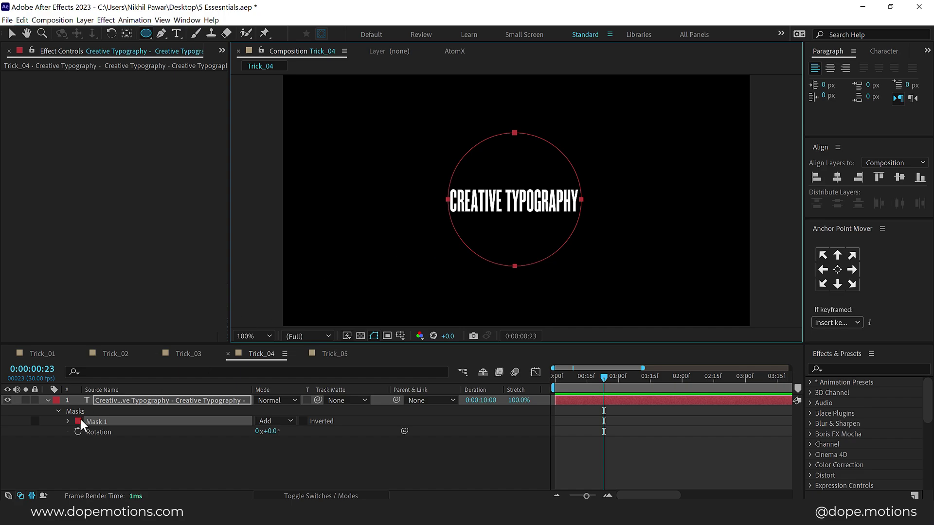
left_click(46, 400)
left_click(48, 401)
left_click(48, 401)
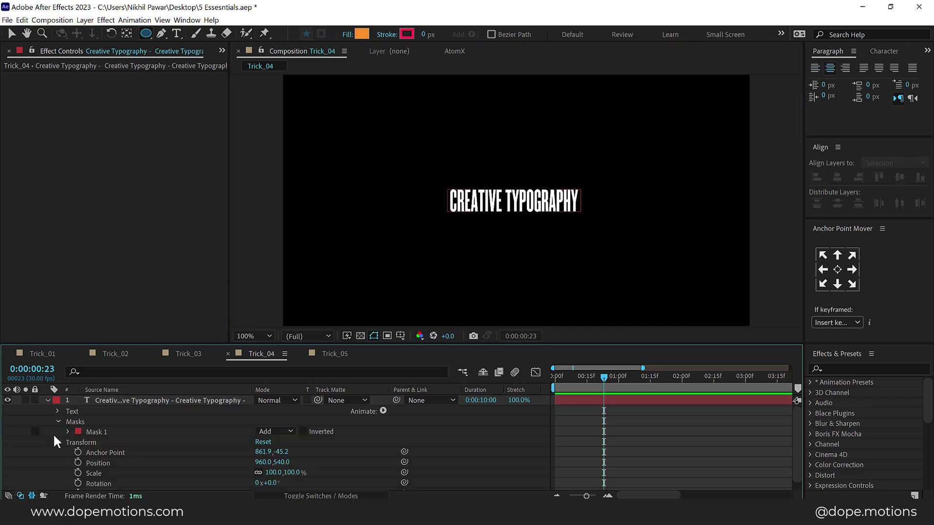
left_click(57, 442)
left_click(57, 421)
left_click(58, 411)
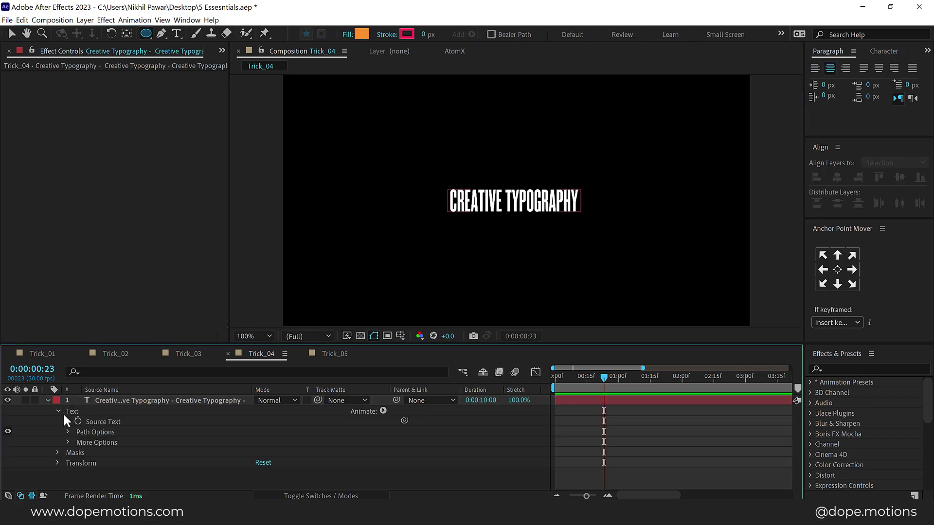
- Set the text's Path to Mask 1 with Reverse Path on, undoing a trial First Margin change
left_click(68, 433)
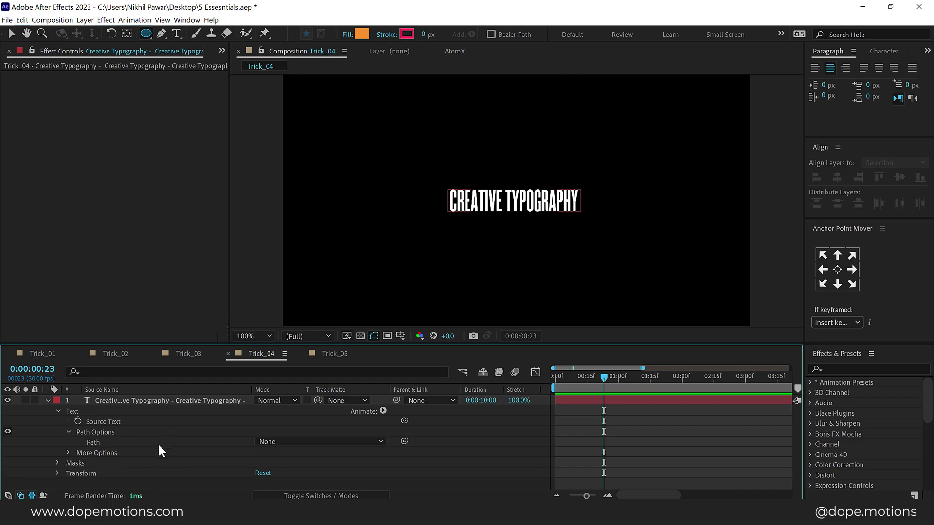
left_click(280, 442)
left_click(296, 466)
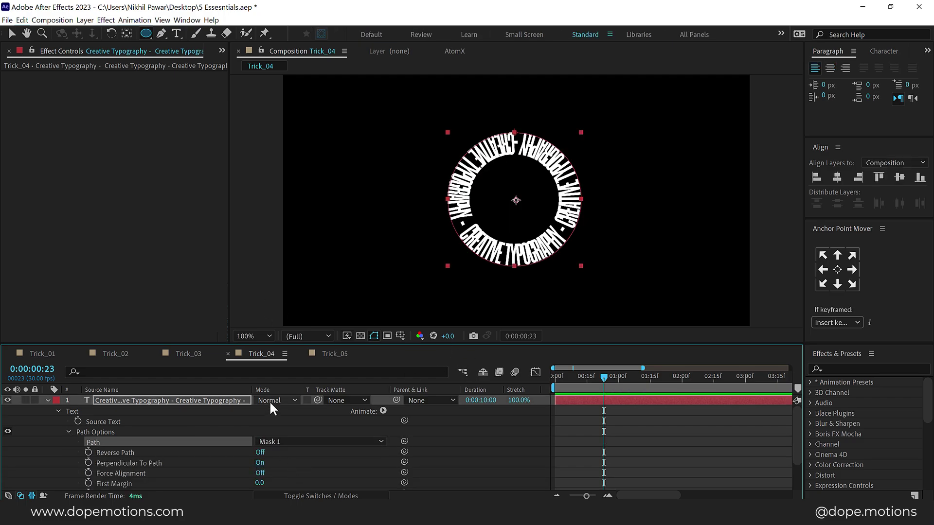
left_click(260, 452)
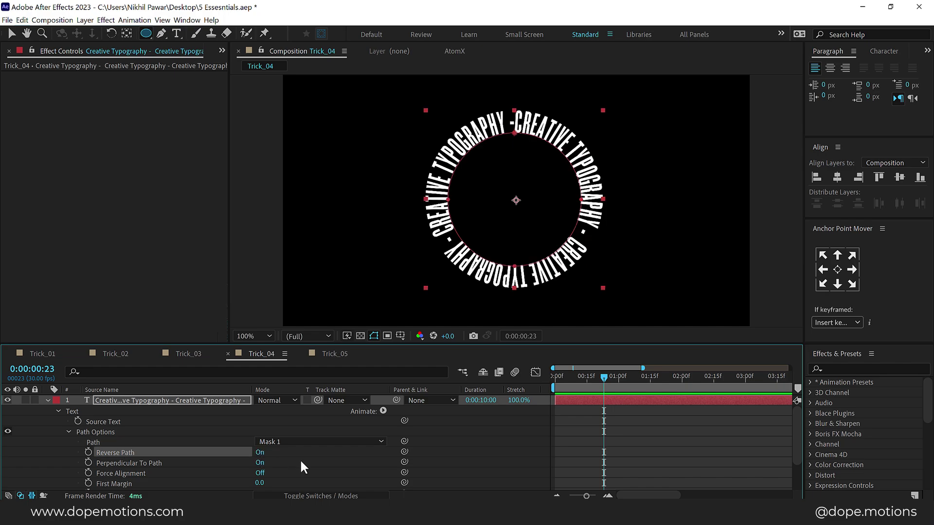
scroll(310, 427, "down", 1)
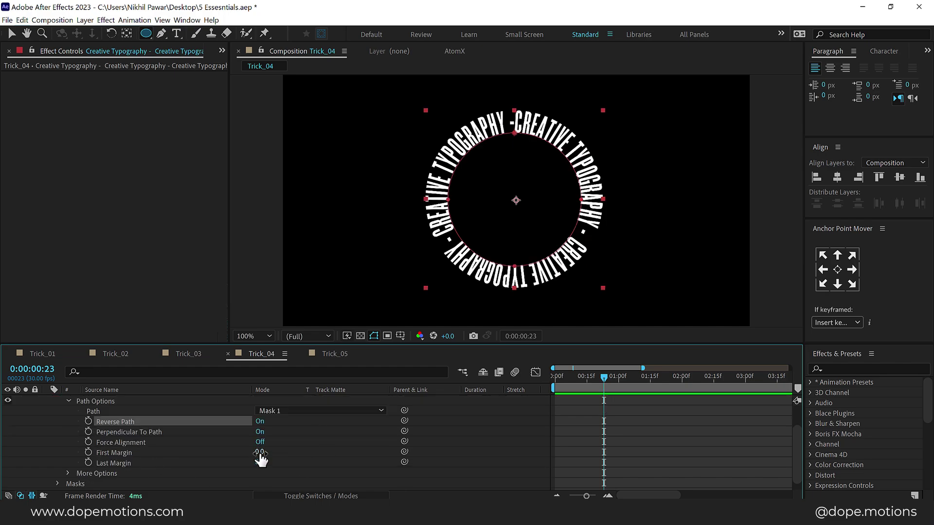
left_click_drag(259, 452, 260, 446)
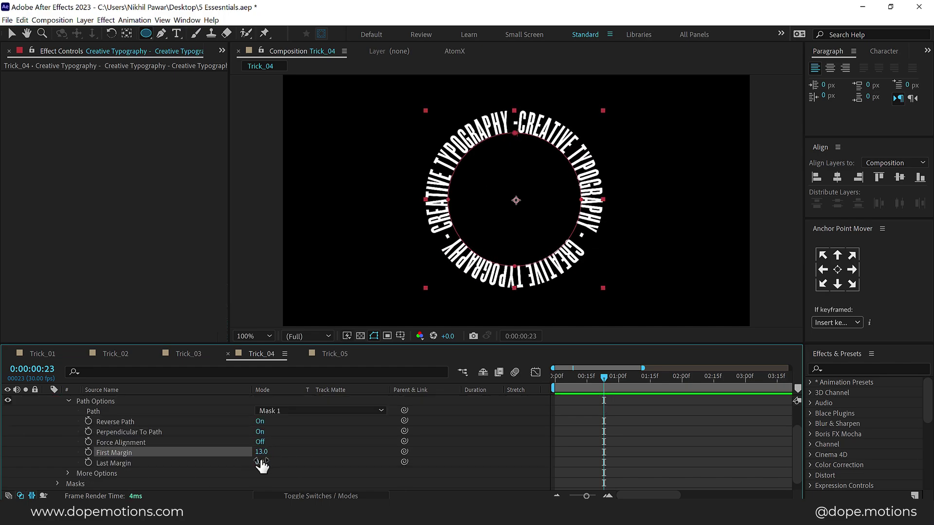
key("ctrl+z")
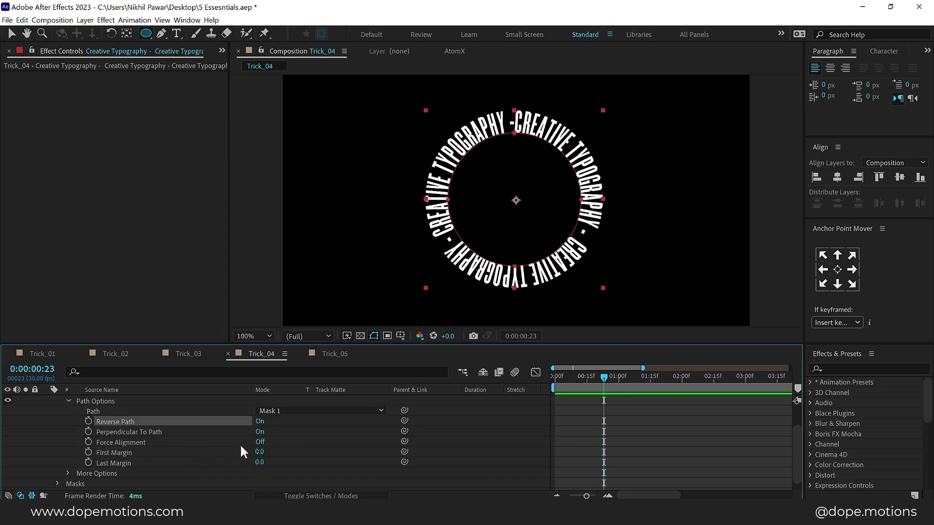
- Duplicate the circular text layer and set the copy's font to Clash Grotesk Medium
key("u")
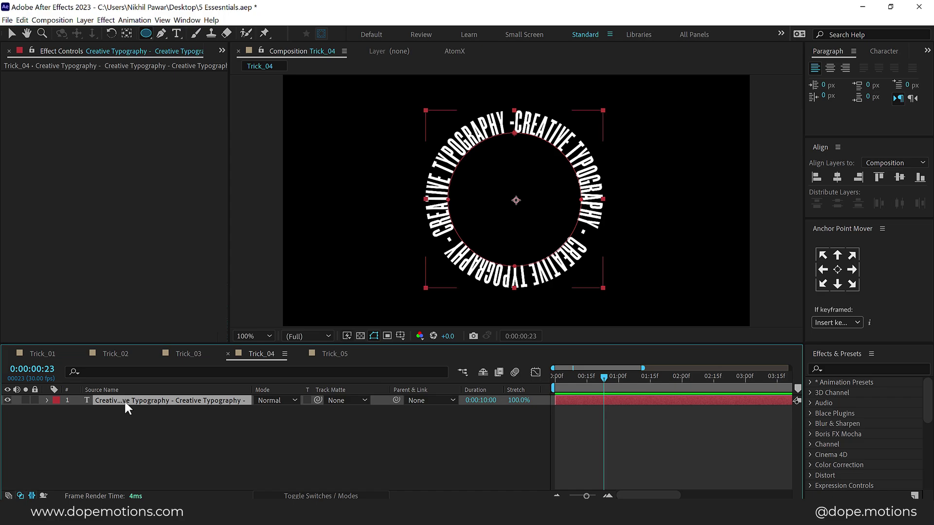
key("ctrl+d")
left_click(129, 413)
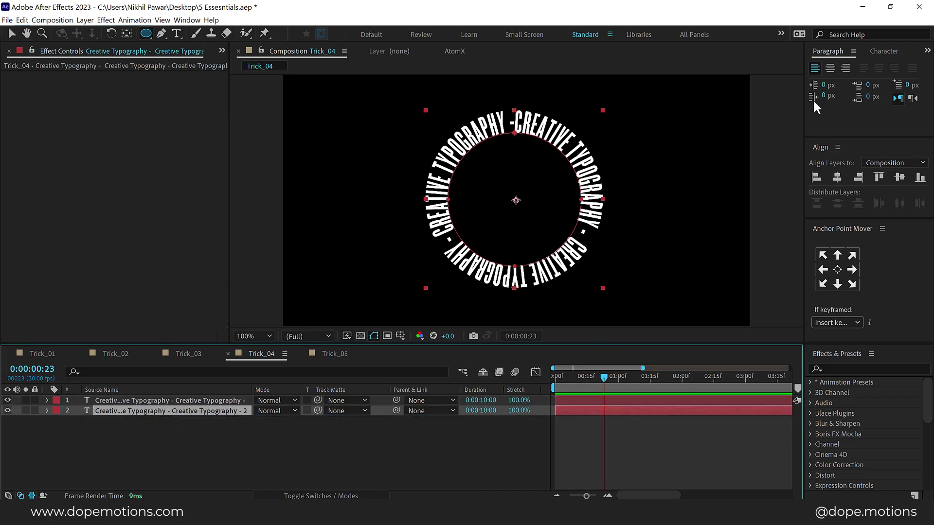
left_click(881, 52)
left_click(854, 68)
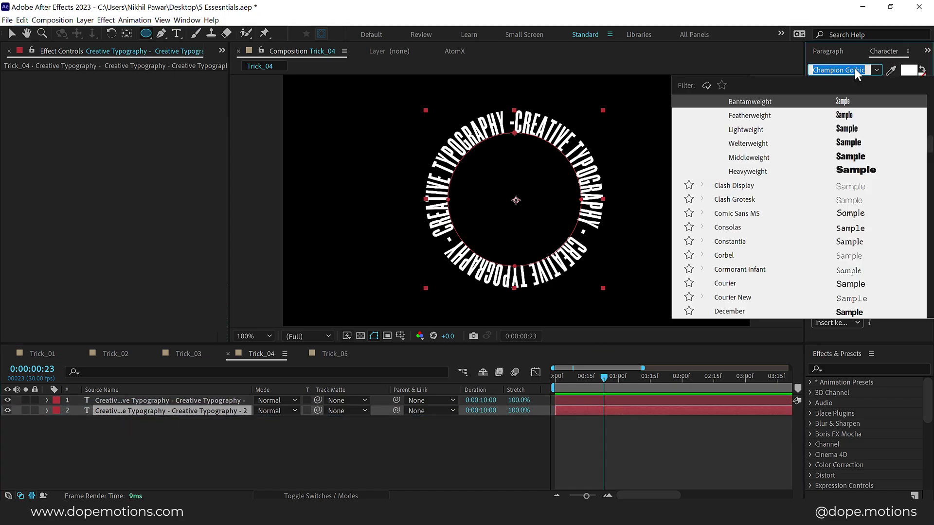
type("clas")
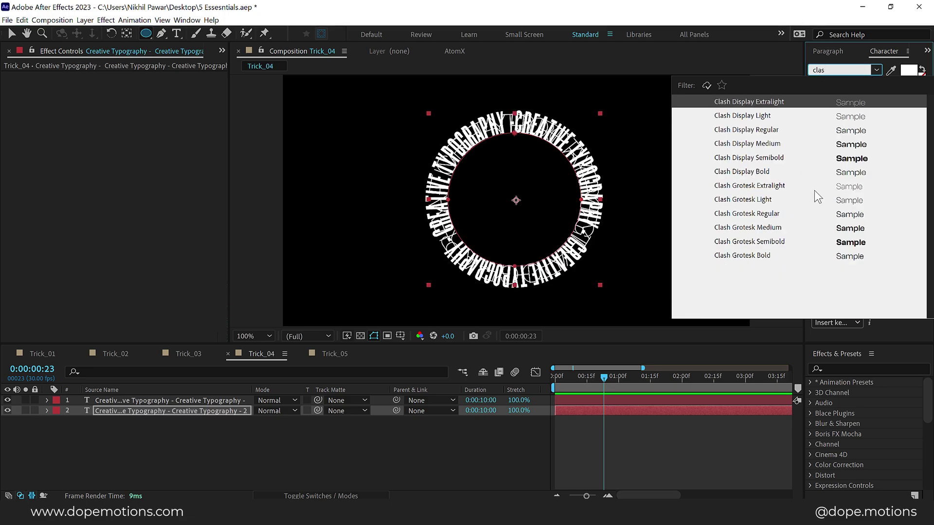
left_click(758, 229)
- Free-transform the duplicate's Mask 1 larger so it circles outside the inner text
left_click(116, 412)
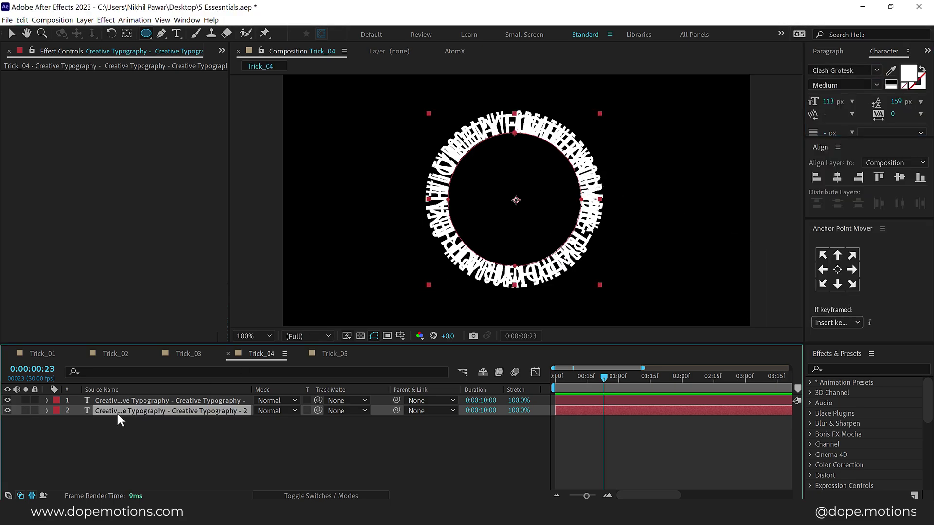
key("m")
left_click(96, 421)
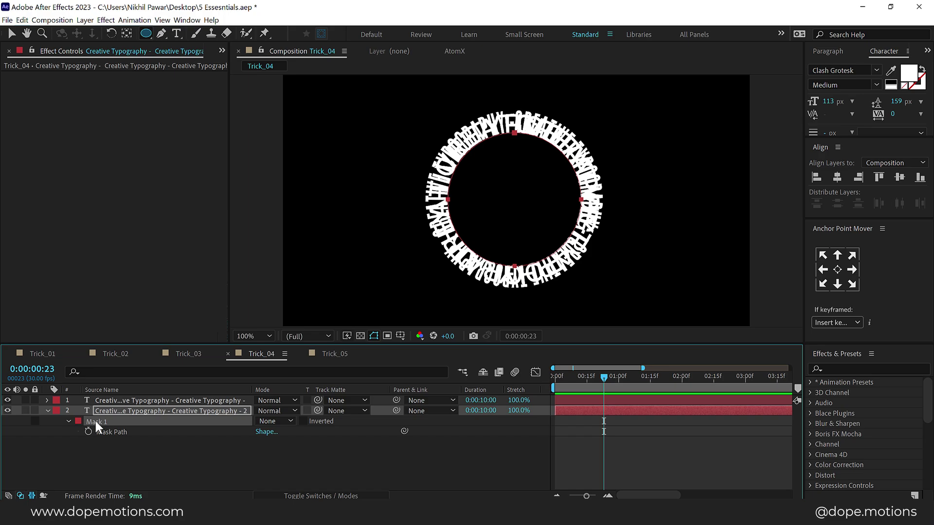
key("v")
key("ctrl+t")
left_click_drag(582, 266, 615, 300)
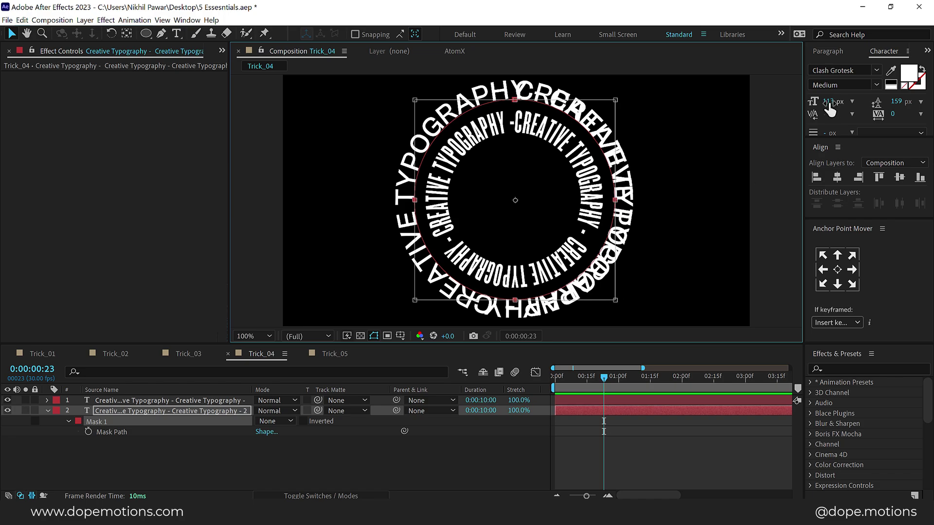
- Set the outer ring's font size to 71.5 px
left_click_drag(828, 101, 805, 107)
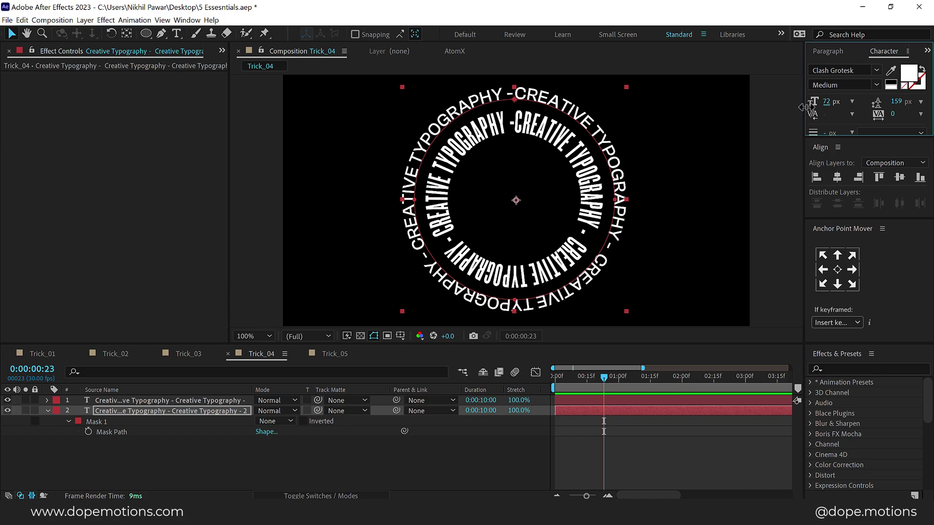
left_click(827, 102)
type("71.5")
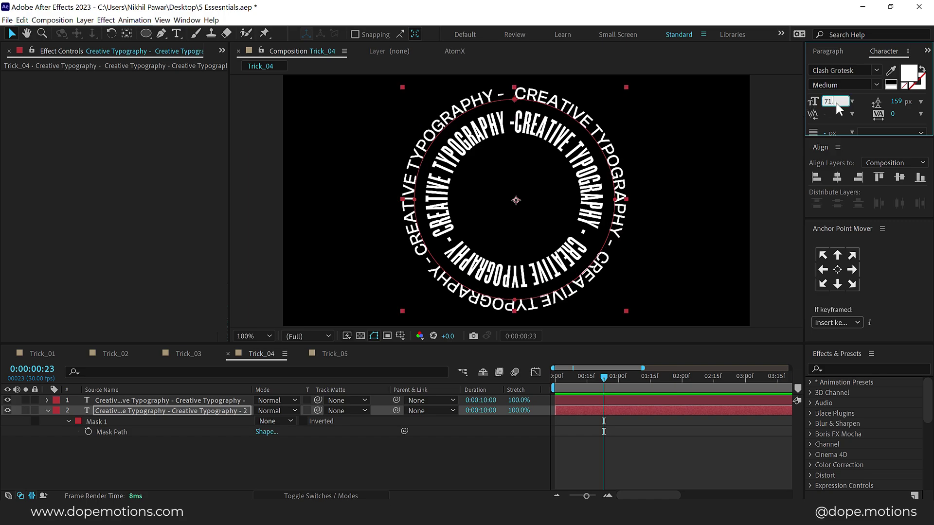
key("Return")
key("F2")
left_click(47, 411)
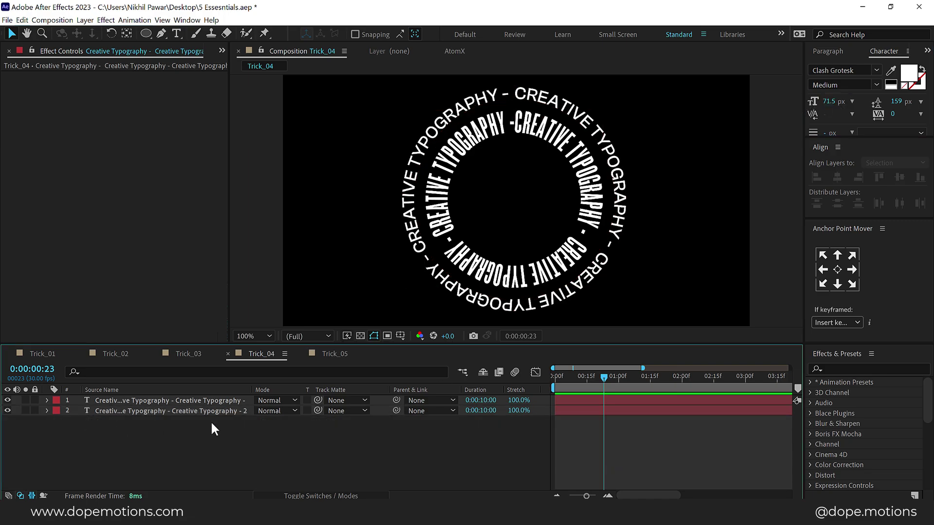
key("Home")
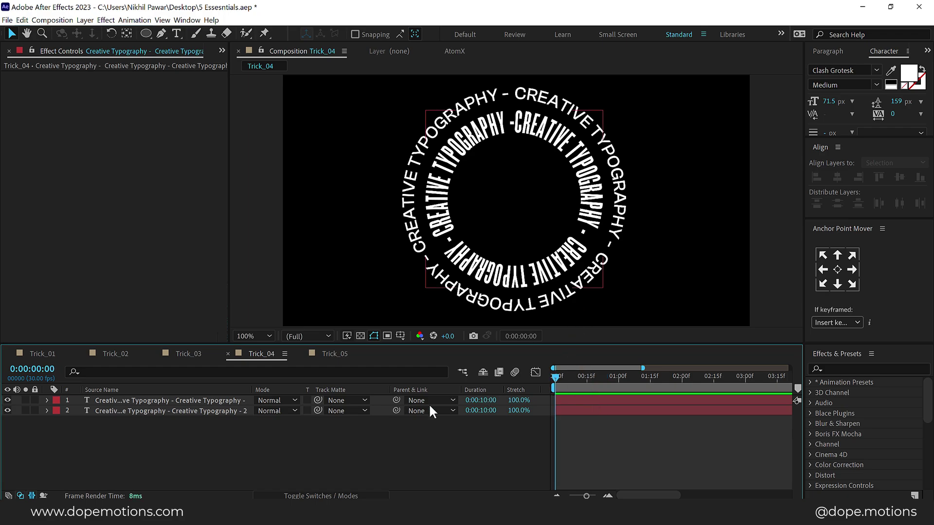
- Add a time*15 rotation expression to the inner text ring and preview it spinning
left_click(133, 404)
key("r")
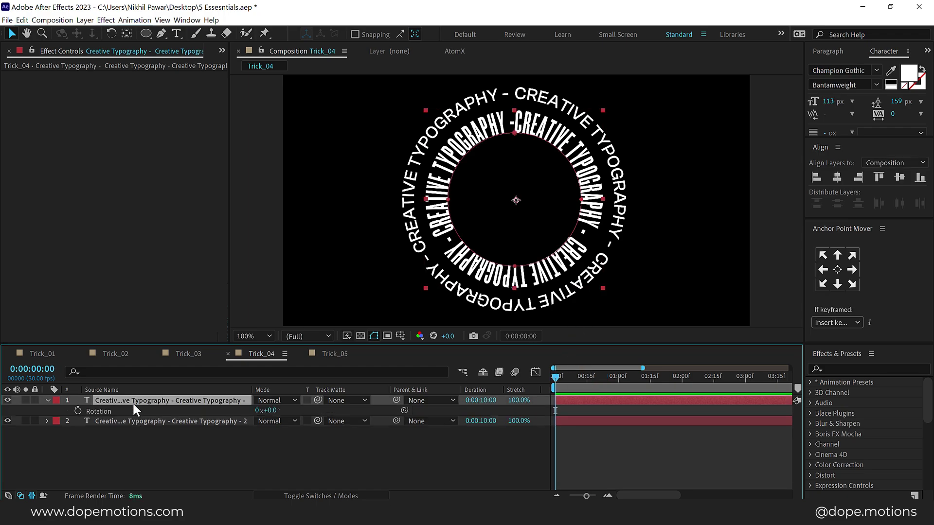
left_click(78, 411, "alt")
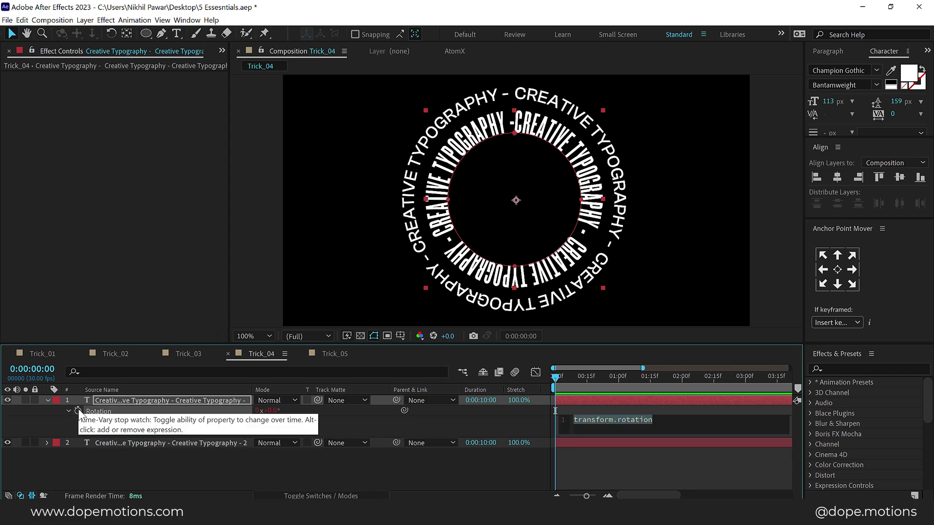
type("time*15")
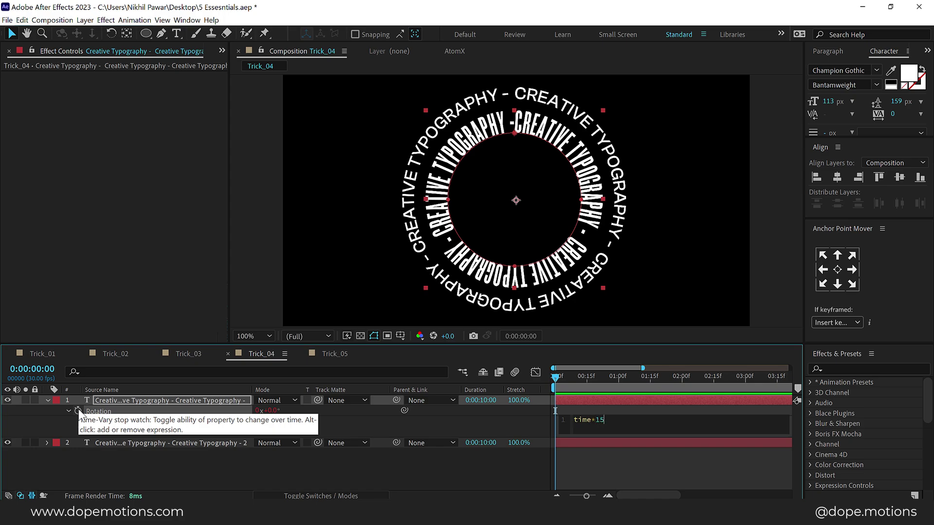
left_click(407, 473)
key("space")
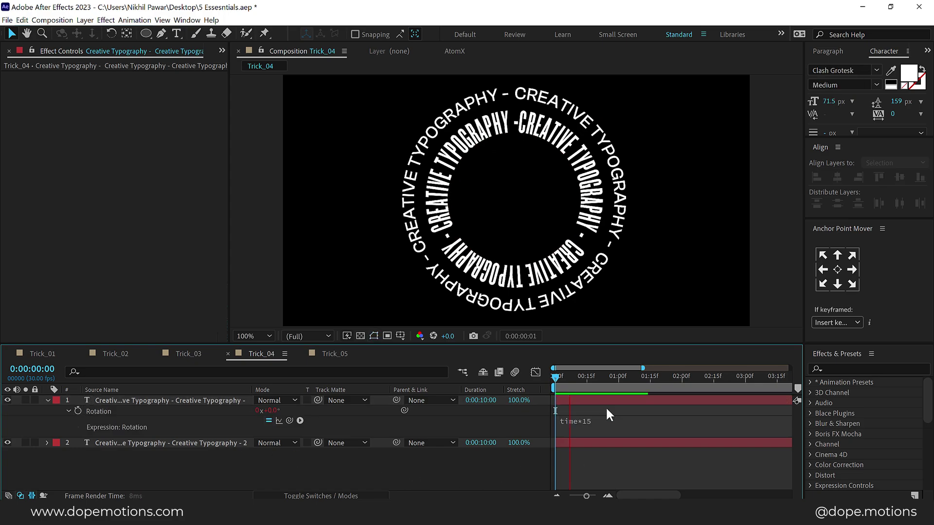
left_click(591, 378)
left_click(601, 422)
key("ctrl+c")
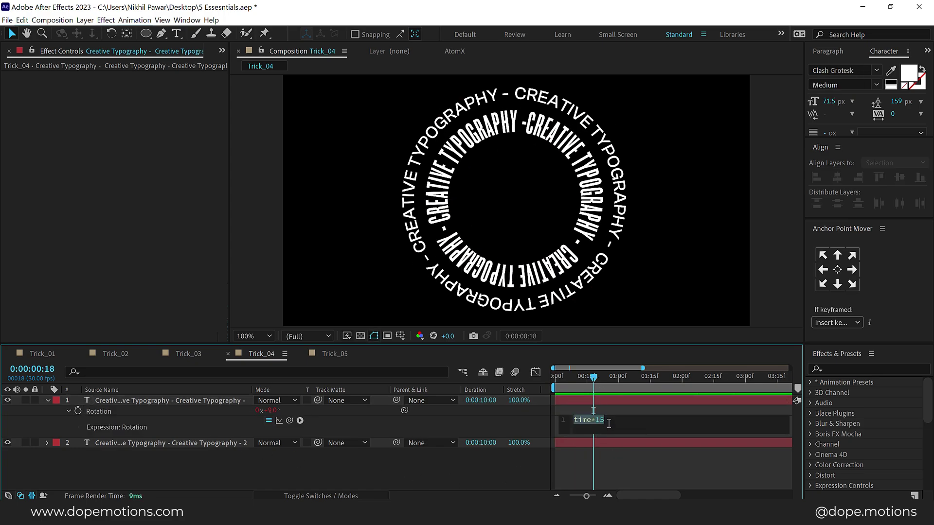
- Give the outer ring a time*25 rotation expression, preview both rings, and open Trick_05
left_click(146, 443)
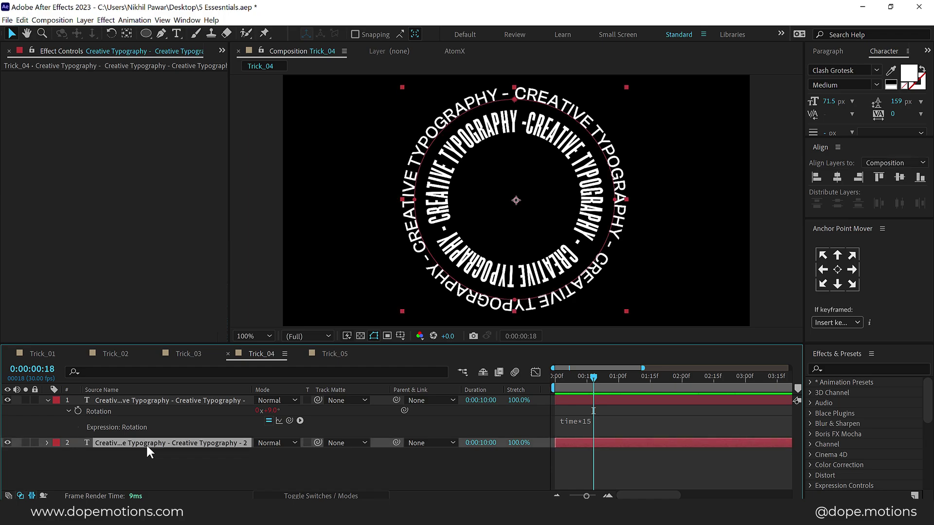
key("r")
left_click(77, 454, "alt")
key("ctrl+v")
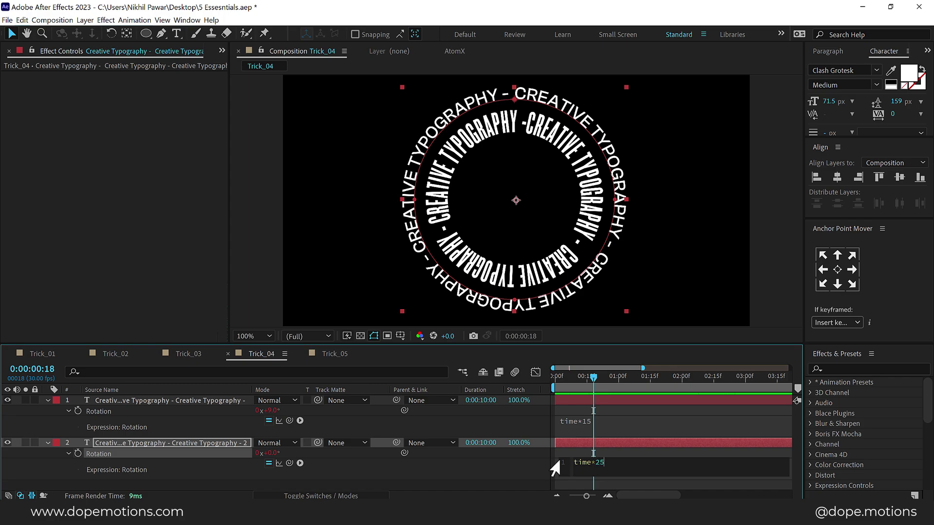
left_click(547, 158)
key("space")
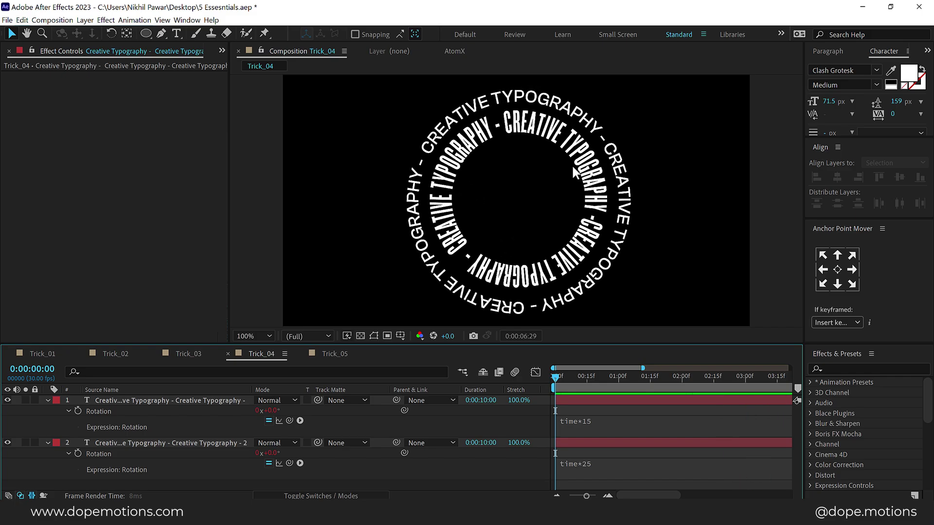
left_click(335, 354)
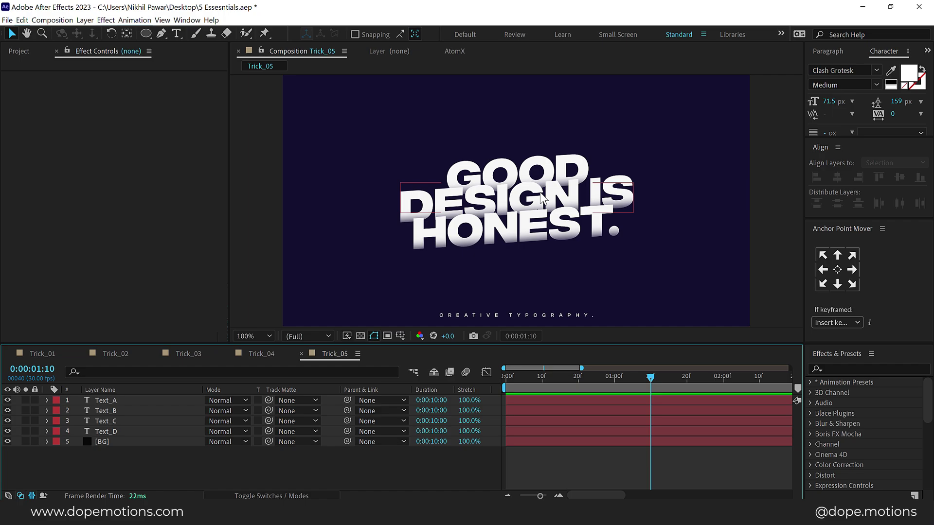
- Preview the GOOD DESIGN IS HONEST animation, then add a solid layer named Mask on top
left_click_drag(538, 377, 514, 375)
key("space")
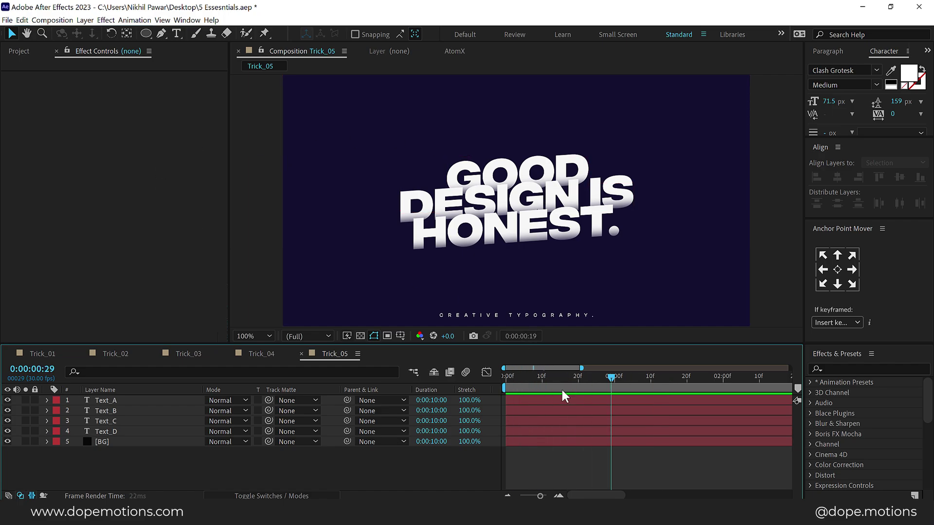
key("space")
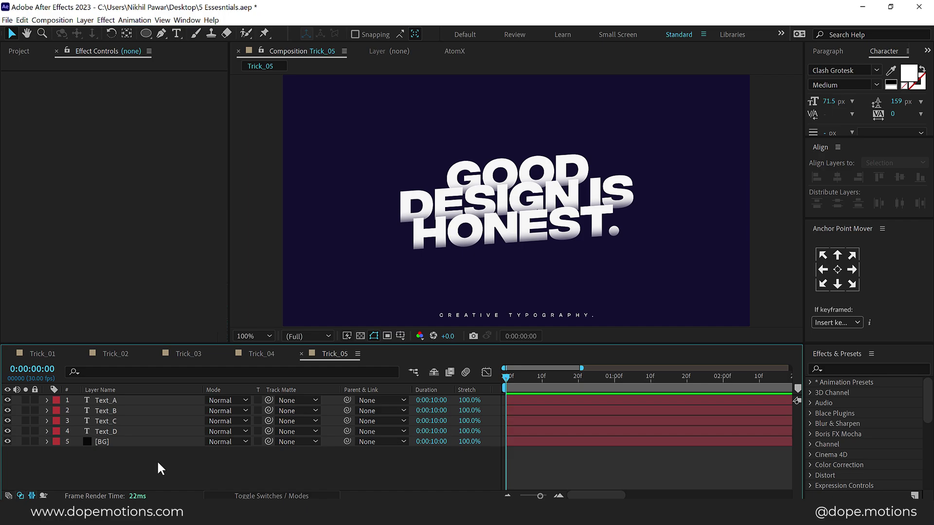
key("ctrl+k")
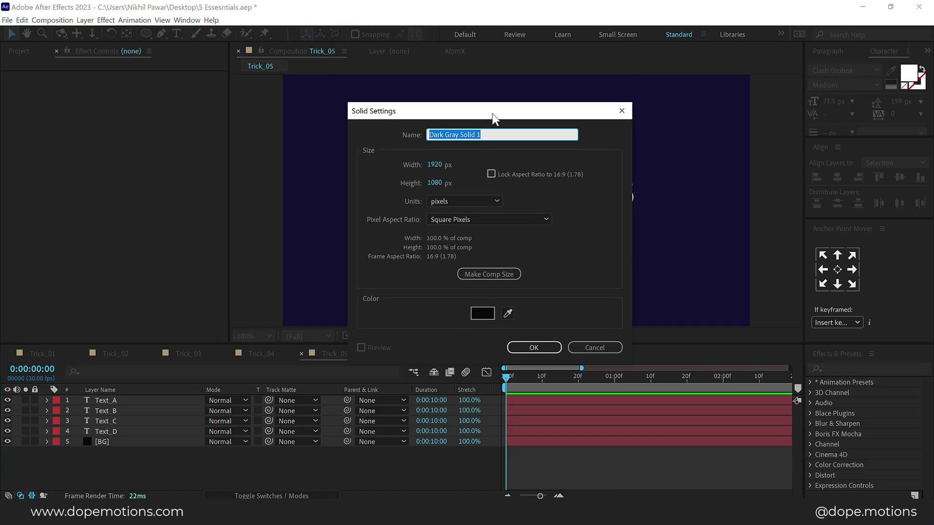
type("Mask")
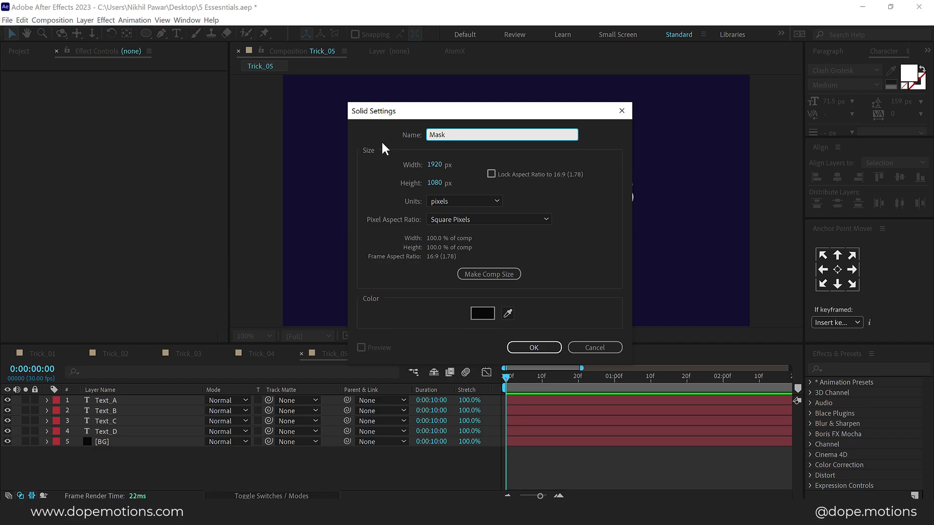
key("Return")
left_click(235, 400)
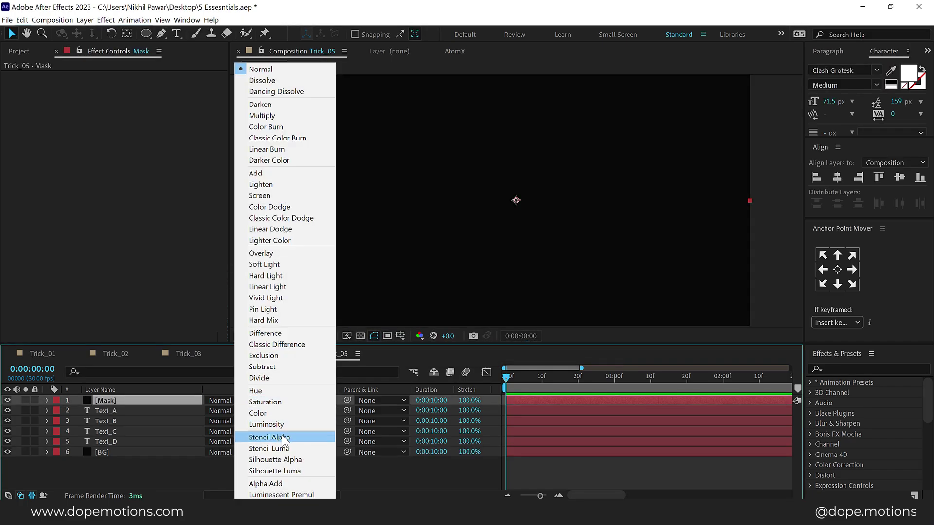
- Set the Mask layer to Stencil Alpha and keyframe its Scale from 0% at frame 0 to 100% at 1 s
left_click(268, 437)
left_click_drag(607, 376, 616, 377)
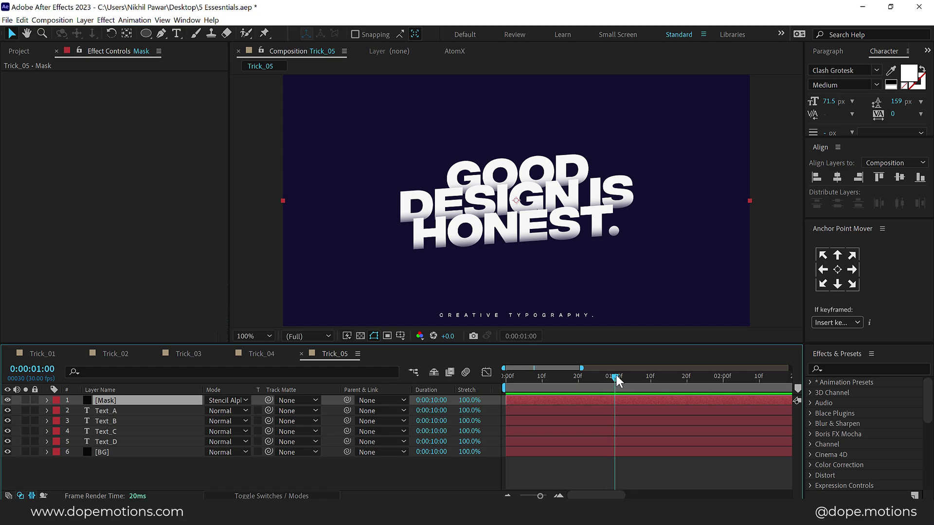
key("s")
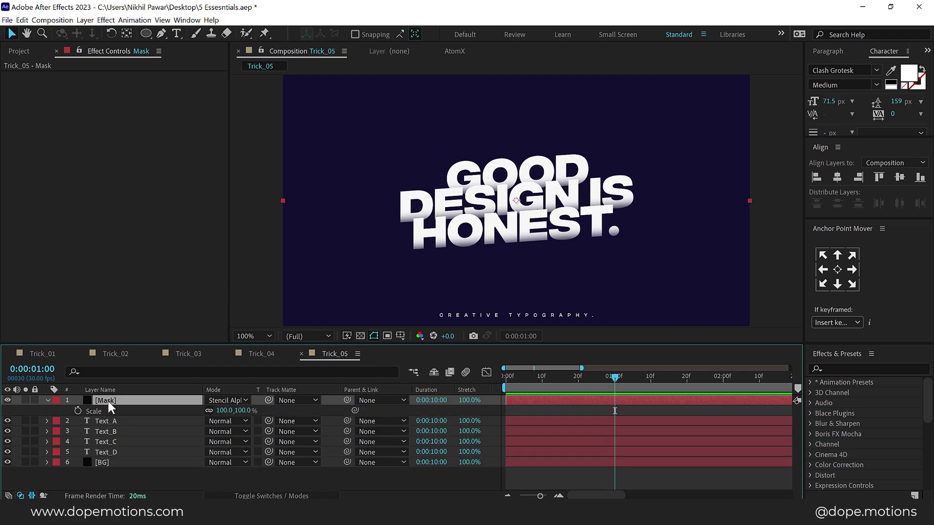
left_click(78, 411)
left_click_drag(615, 377, 506, 377)
left_click(242, 411)
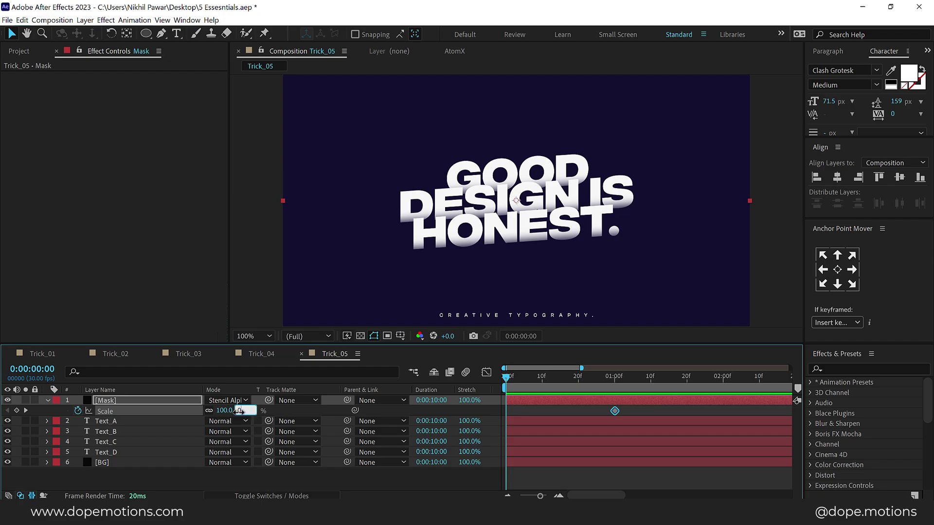
type("0")
key("Return")
- Apply Exponential Scale to the two Mask Scale keyframes
left_click_drag(634, 406, 495, 425)
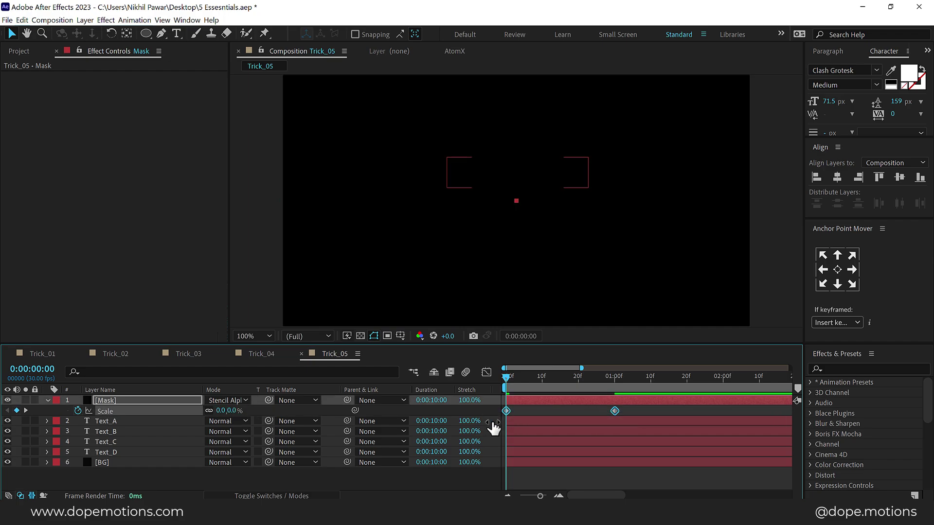
right_click(615, 412)
mouse_move(705, 407)
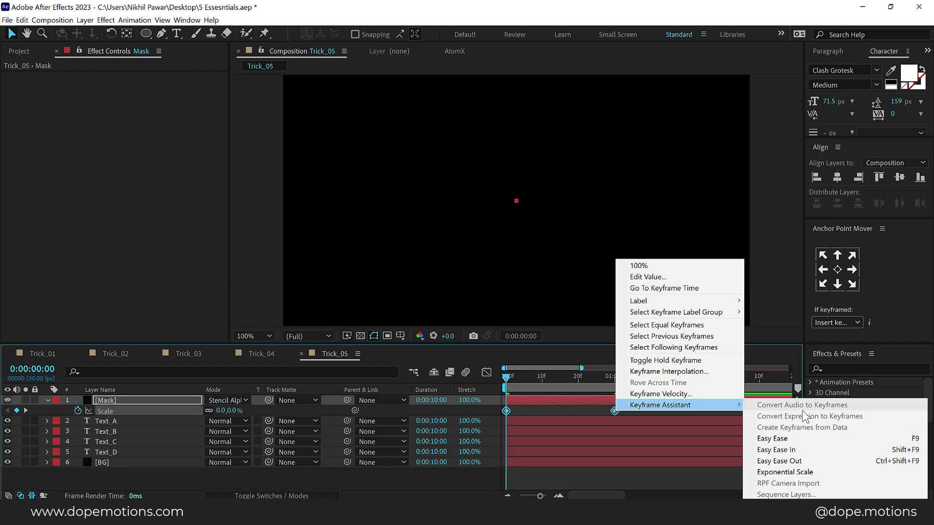
left_click(800, 472)
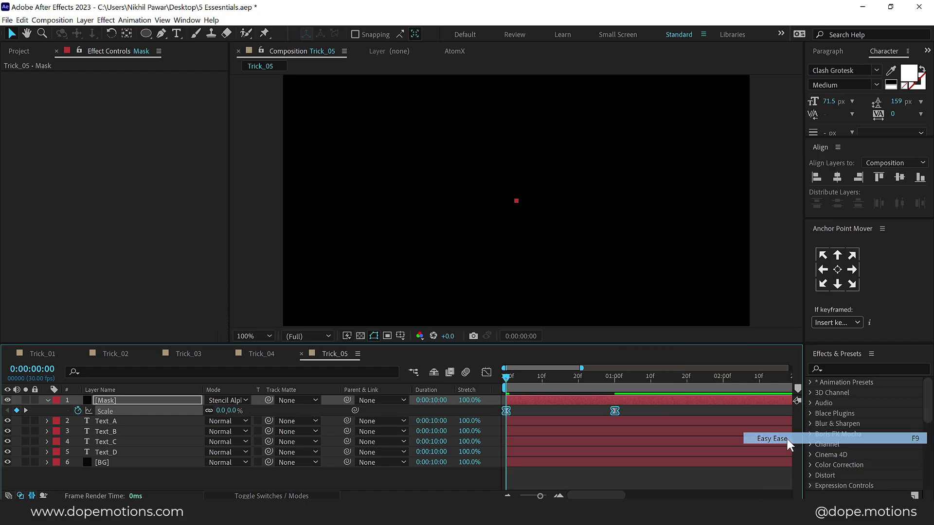
left_click(486, 372)
- In the Graph Editor, raise the first Scale keyframe's influence to about 57% and preview
right_click(646, 426)
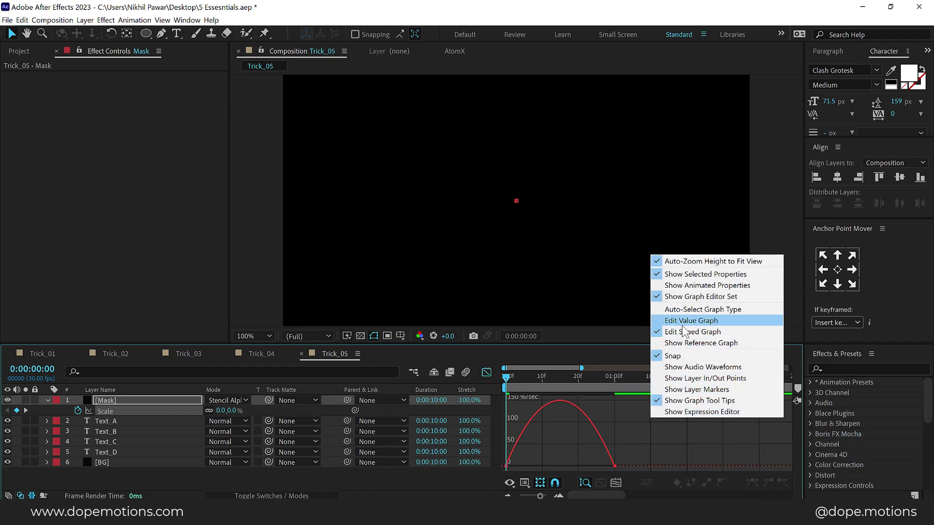
left_click(646, 433)
left_click_drag(633, 452, 512, 466)
key("space")
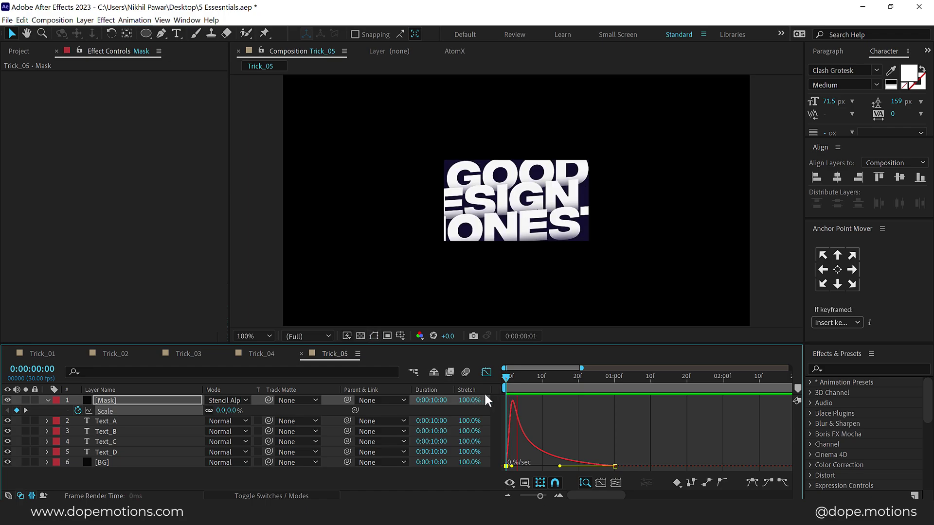
left_click_drag(511, 466, 561, 464)
key("space")
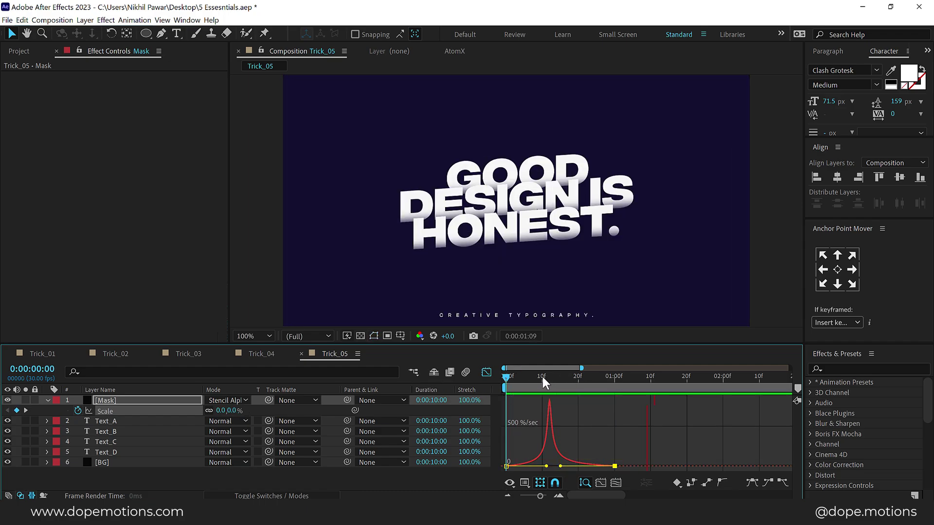
- Check the reveal at frames 10 and 16 against transparency, then collapse the Mask layer
left_click(486, 372)
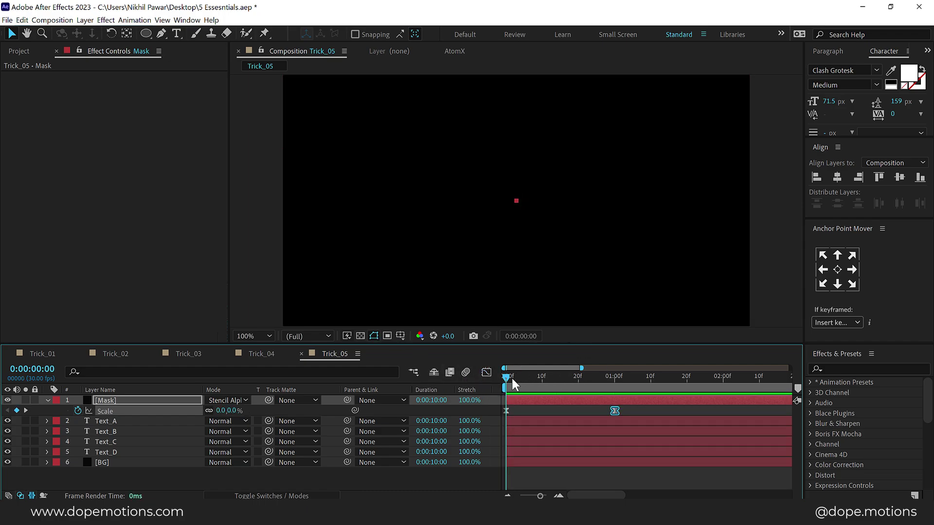
left_click(542, 382)
key("F2")
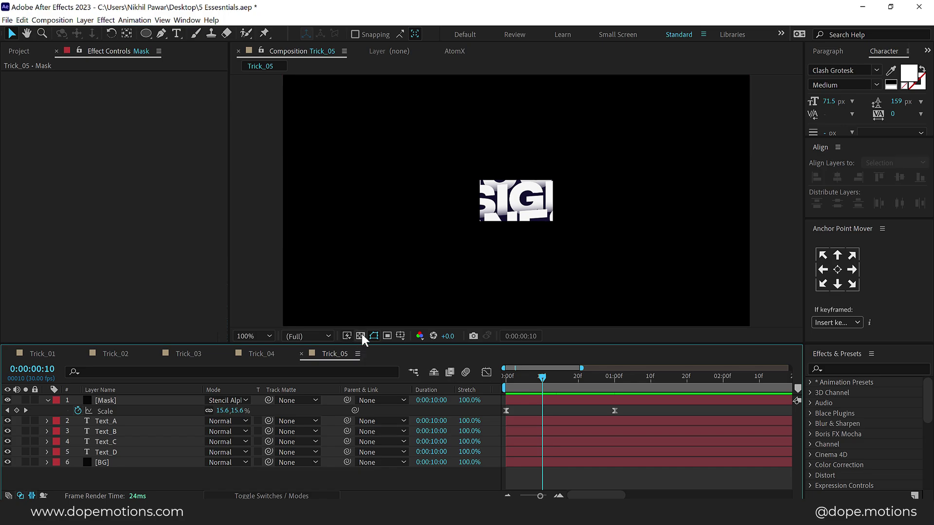
left_click(361, 335)
left_click_drag(544, 377, 563, 378)
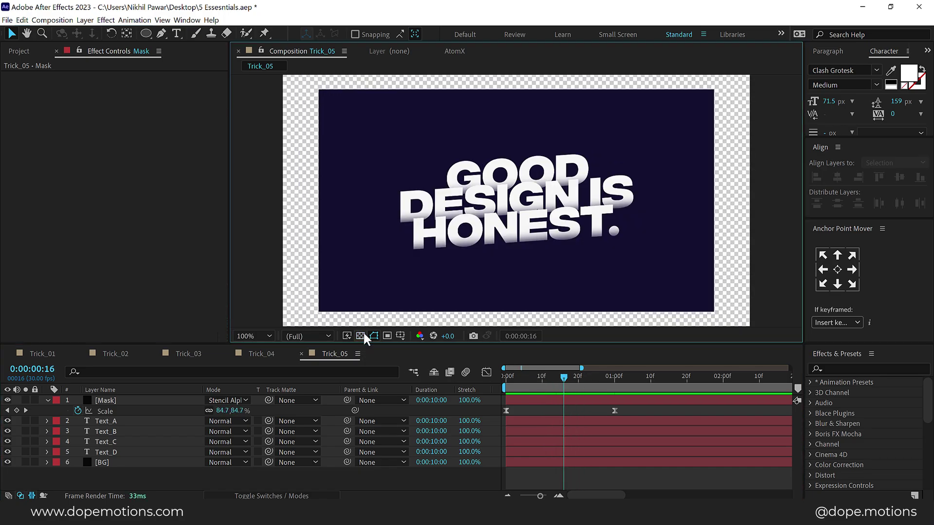
left_click(361, 335)
left_click(47, 400)
- Pre-compose all six Trick_05 layers into Pre-comp 2 and place the Mask layer below it
left_click_drag(119, 469, 133, 398)
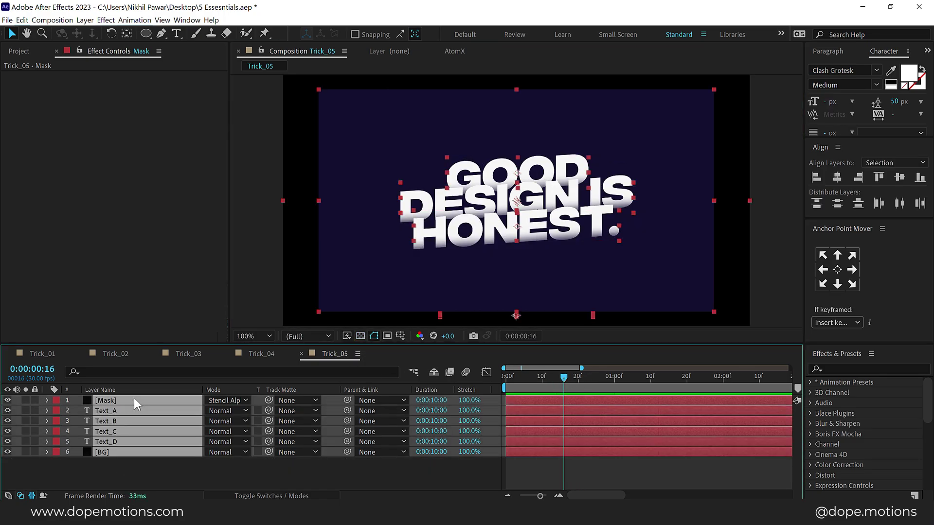
key("ctrl+shift+c")
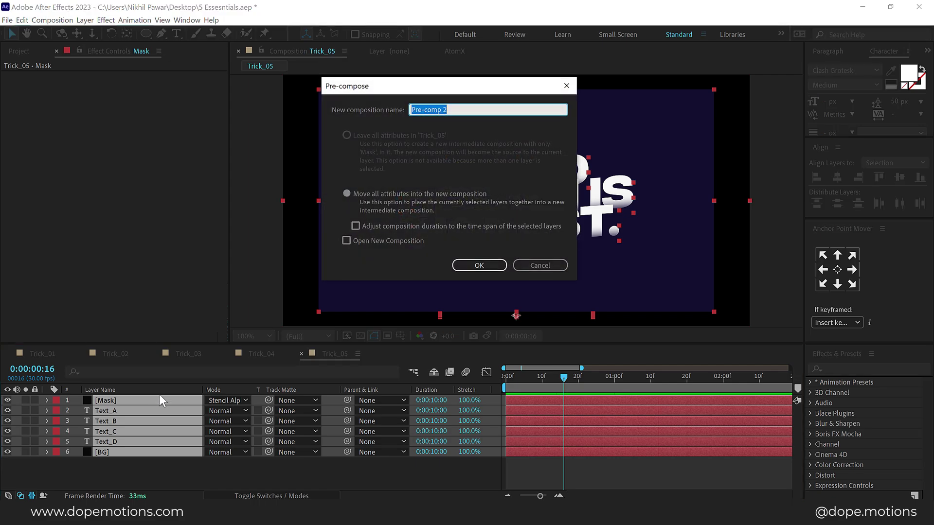
left_click(478, 266)
double_click(115, 399)
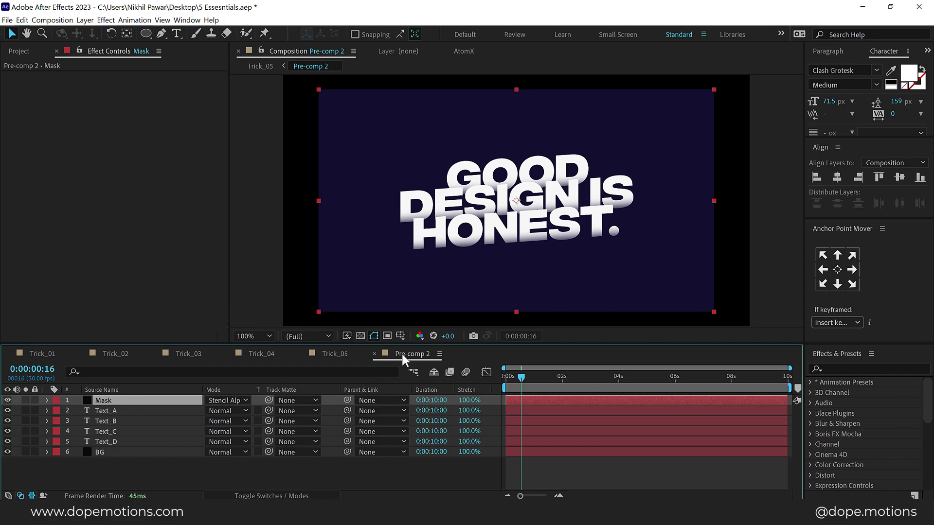
left_click(334, 353)
left_click_drag(124, 401, 124, 417)
- Return the Mask layer to Normal blending and add a Fill effect sampled white from the title
left_click(230, 410)
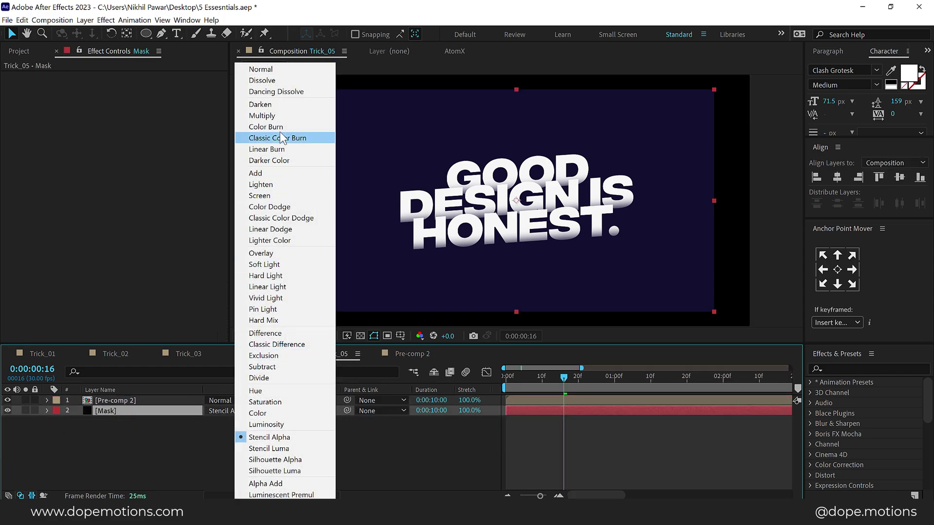
left_click(271, 68)
left_click(856, 370)
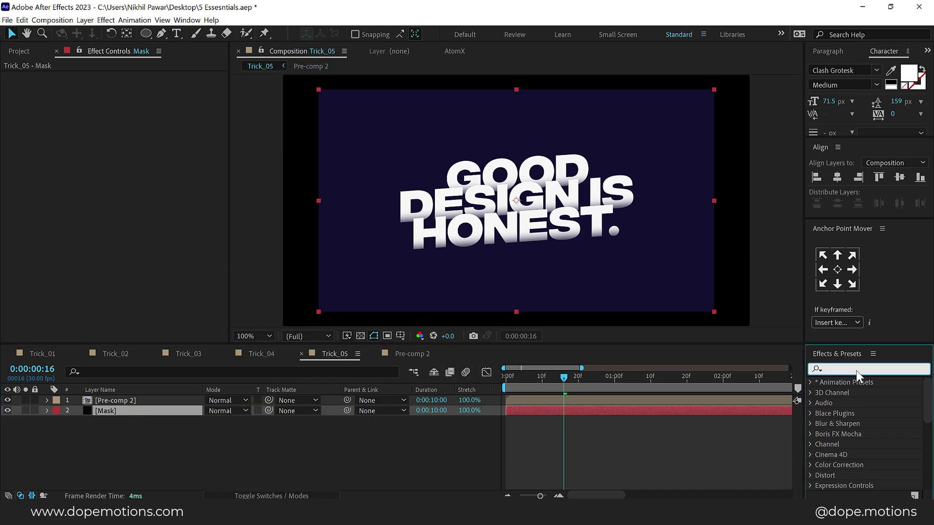
type("fill")
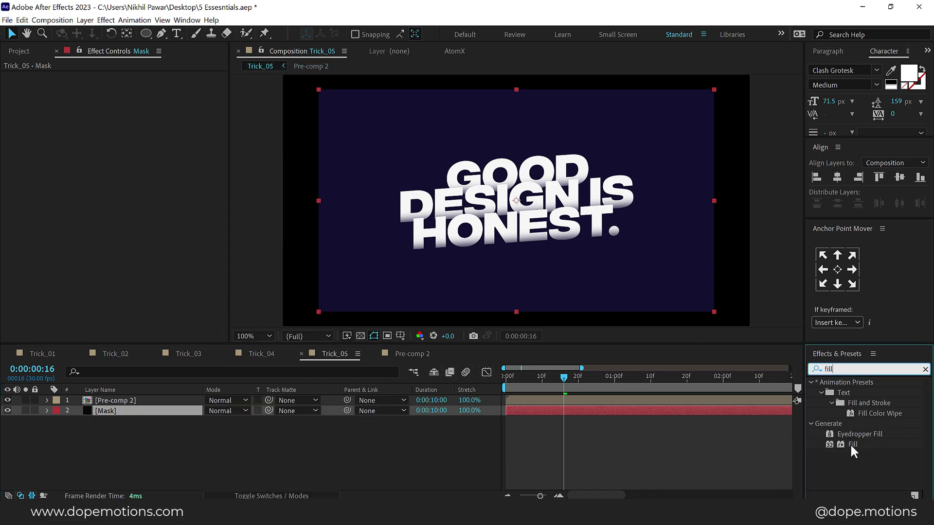
left_click_drag(852, 444, 527, 400)
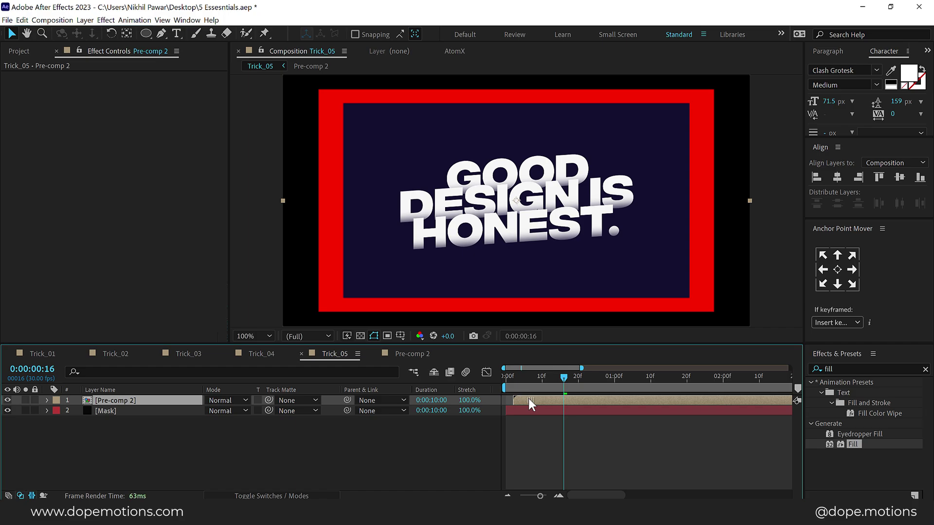
left_click(106, 411)
left_click(147, 107)
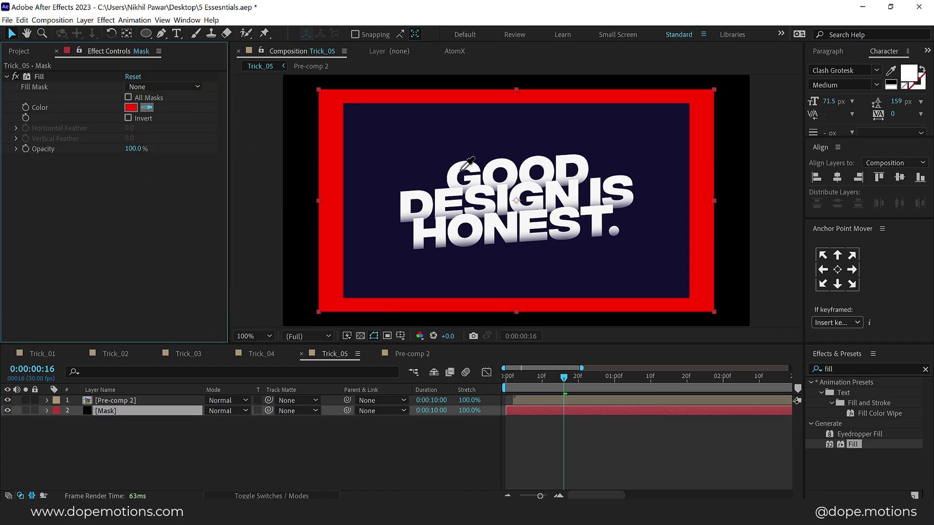
left_click(465, 158)
- Preview the title reveal with and without the transparency grid, ending at 1 second 10 frames
key("Home")
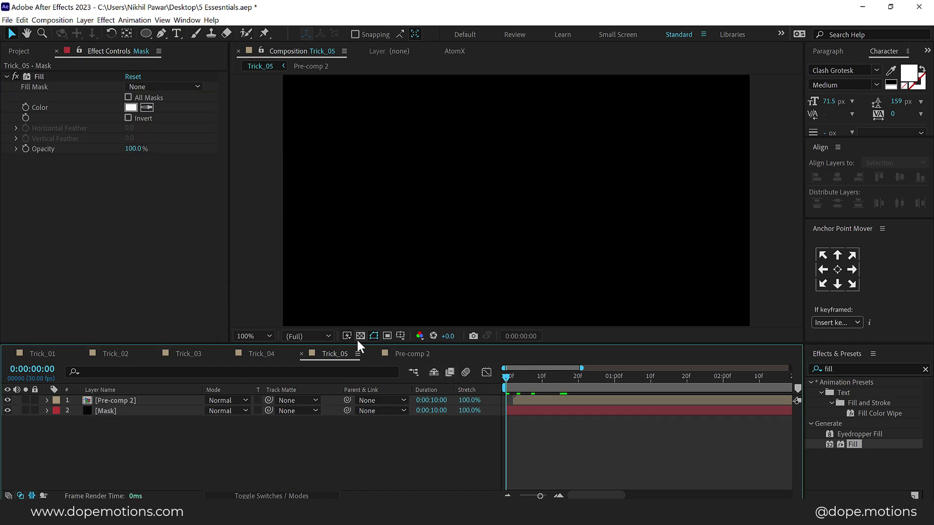
left_click(360, 336)
key("space")
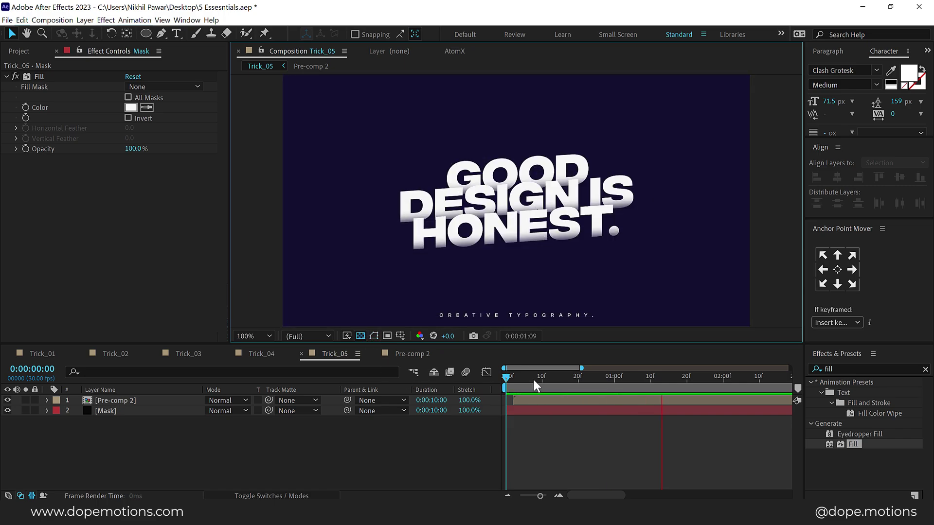
left_click(436, 382)
left_click(360, 336)
key("space")
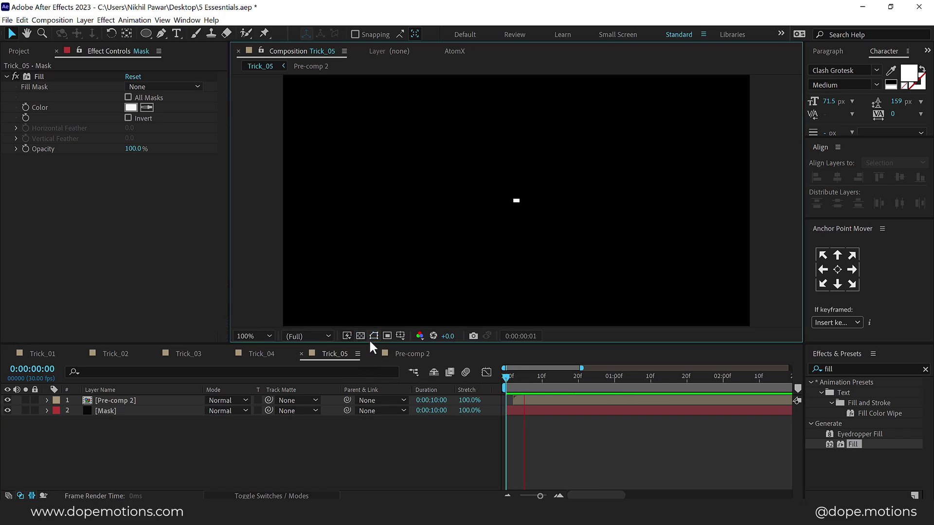
left_click_drag(515, 391, 651, 376)
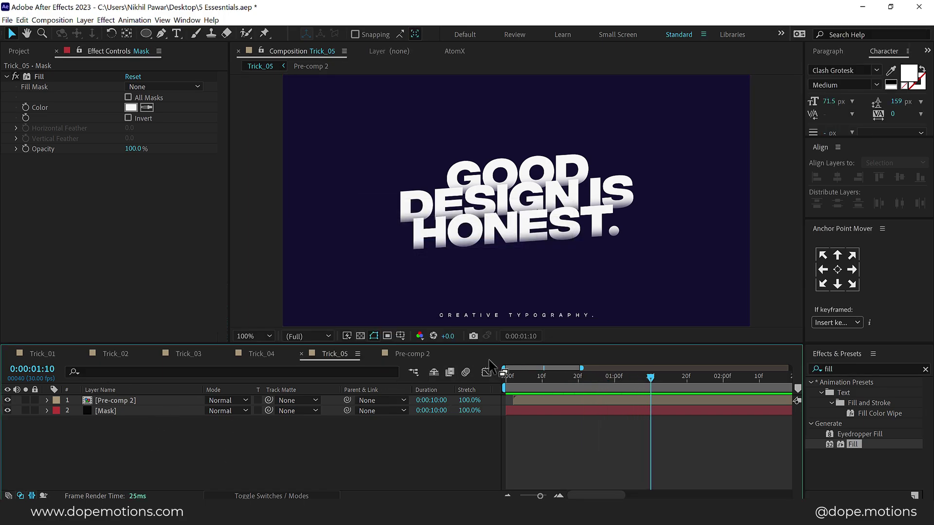
- Inside Pre-comp 2, try moving the Mask layer around, then centre it at 960, 540
double_click(129, 400)
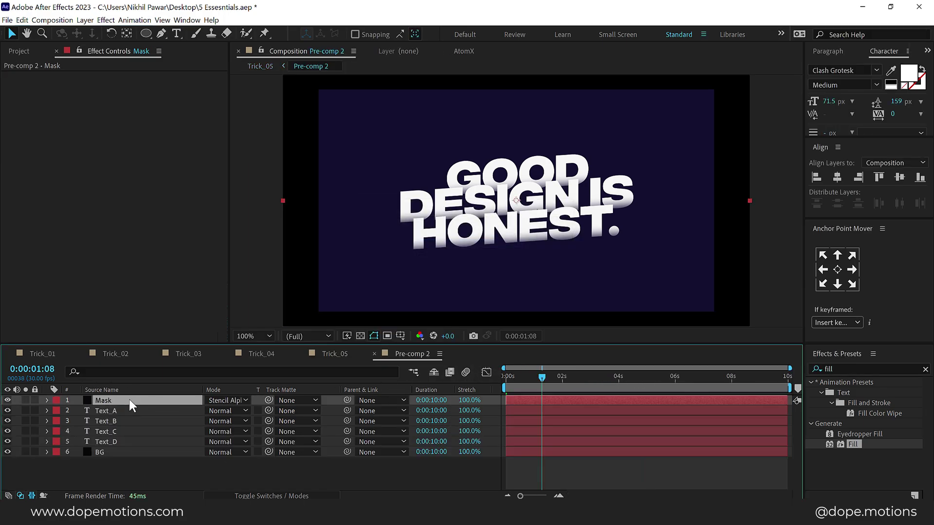
key("p")
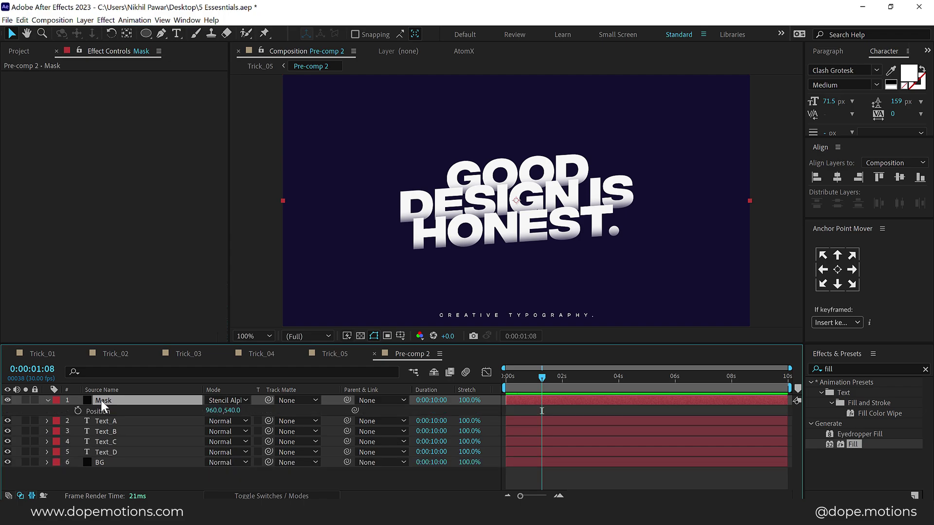
left_click_drag(506, 232, 639, 168)
left_click_drag(711, 130, 434, 461)
key("ctrl+Home")
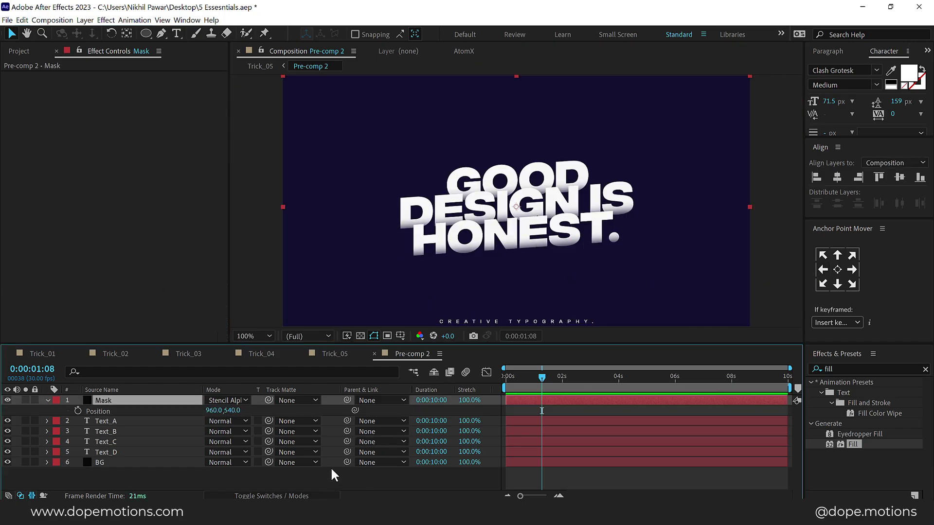